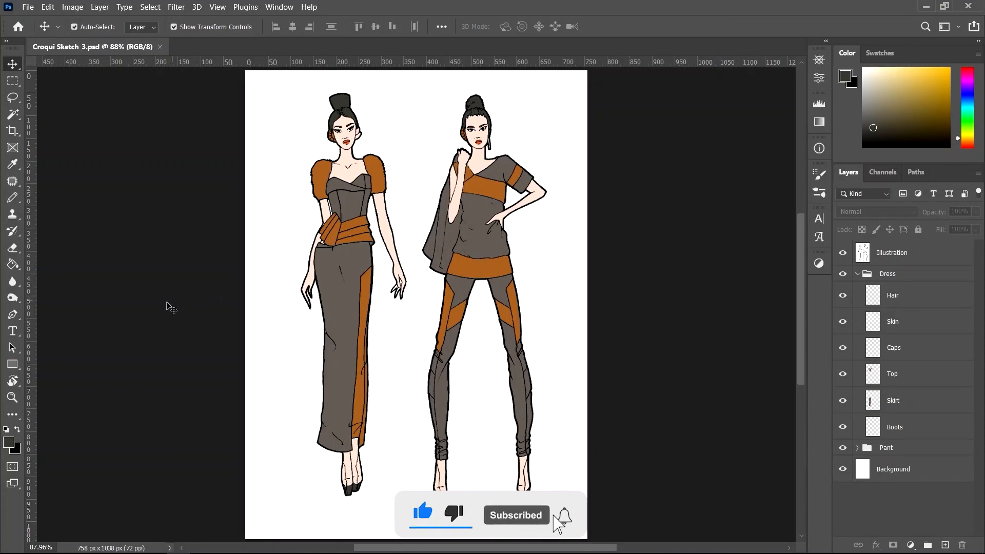
Activate the Burn Tool.
{"action": "left_click", "coordinate": [13, 299]}
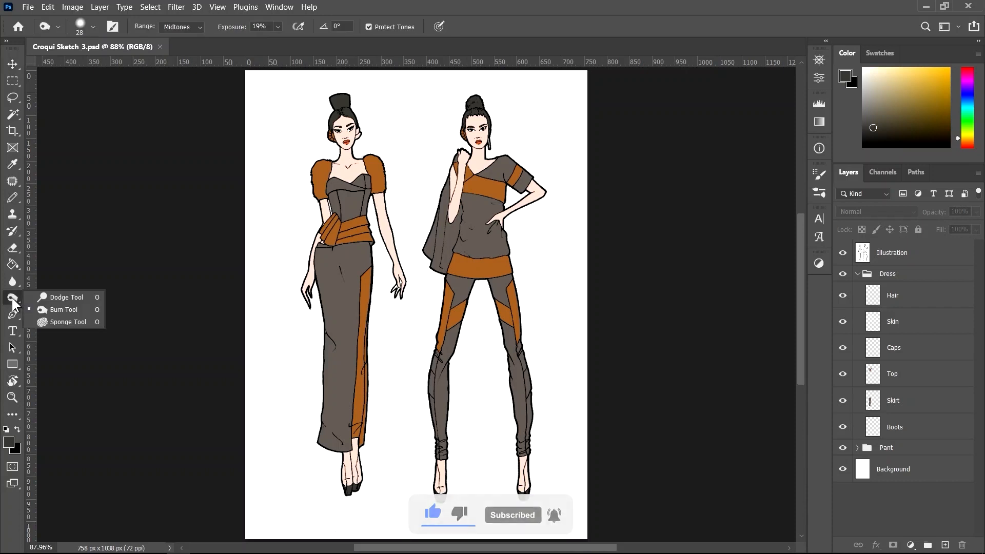
{"action": "left_click", "coordinate": [68, 310]}
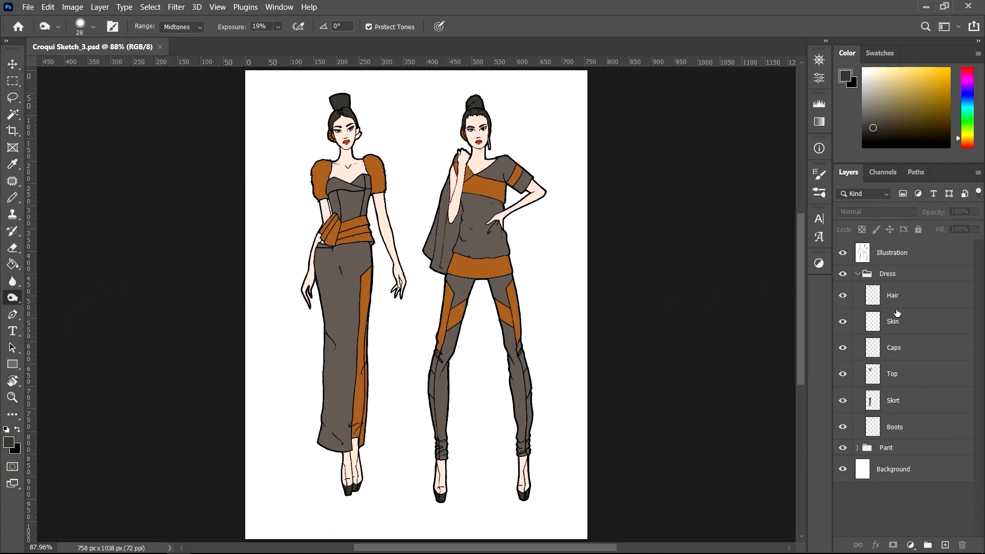
Toggle the Dress group's visibility to check which figure it colours, leave it visible, and collapse the group.
{"action": "left_click", "coordinate": [843, 274]}
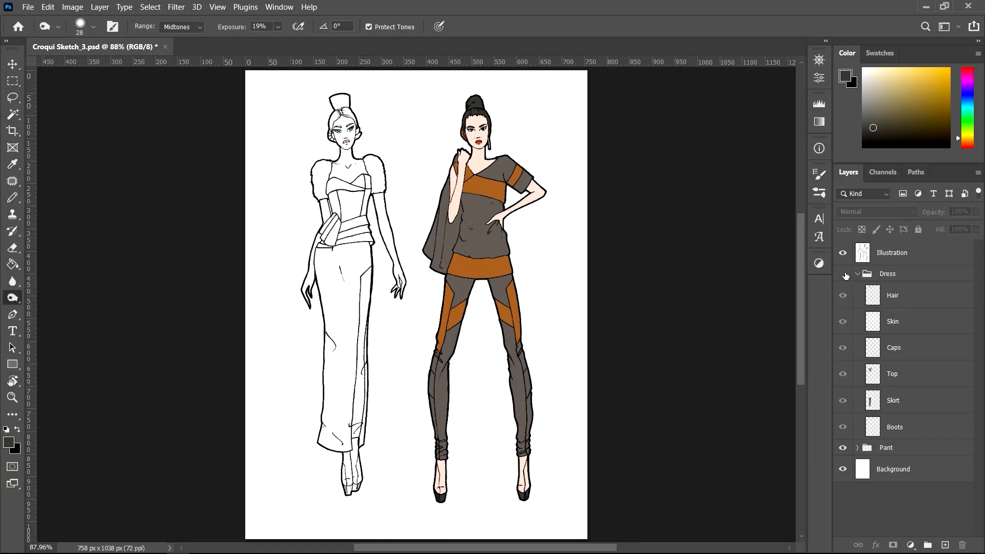
{"action": "left_click", "coordinate": [843, 274]}
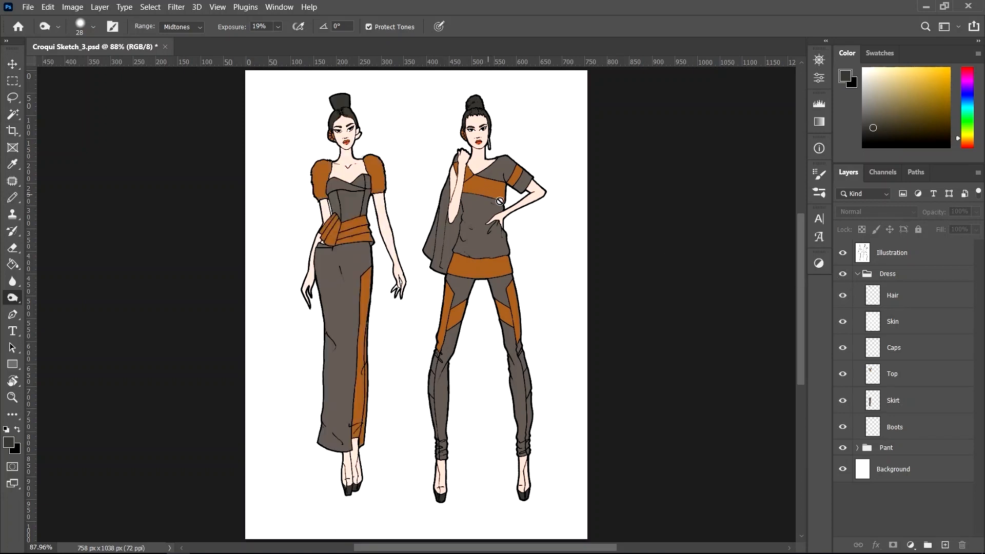
{"action": "left_click", "coordinate": [843, 274]}
{"action": "left_click", "coordinate": [856, 274]}
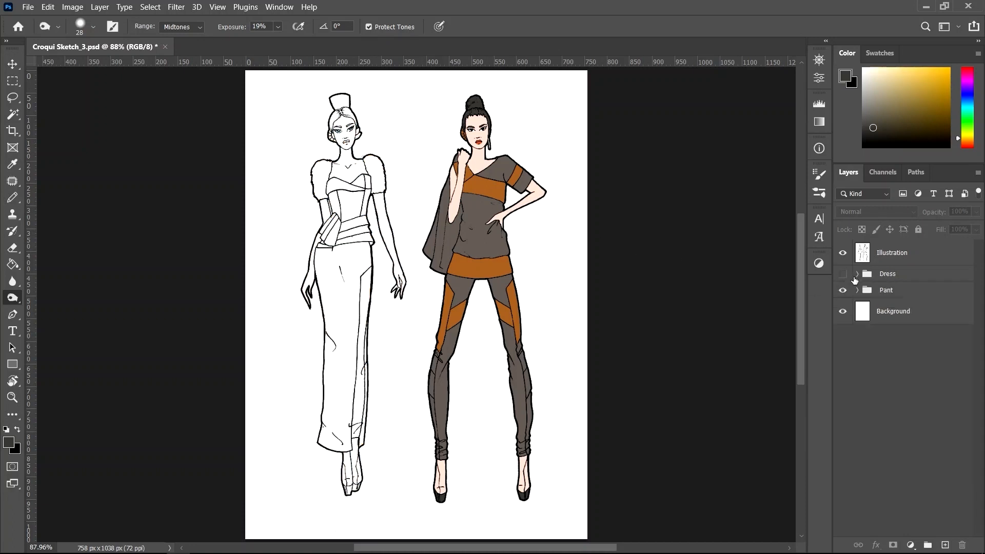
{"action": "left_click", "coordinate": [843, 274]}
On the Pant group's Skin layer, burn midtone shading onto the neck and the upper part of the bent arm.
{"action": "left_click", "coordinate": [857, 290]}
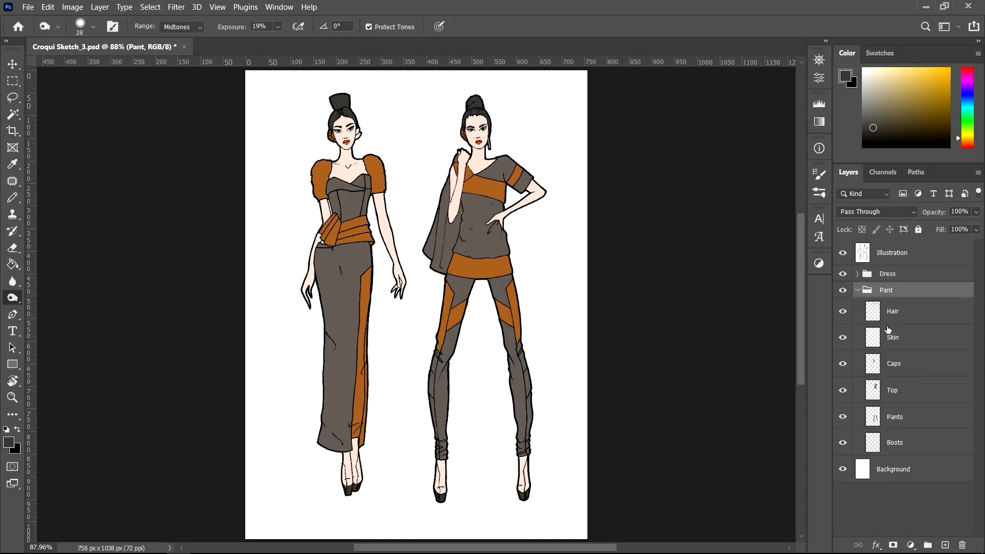
{"action": "left_click", "coordinate": [920, 343]}
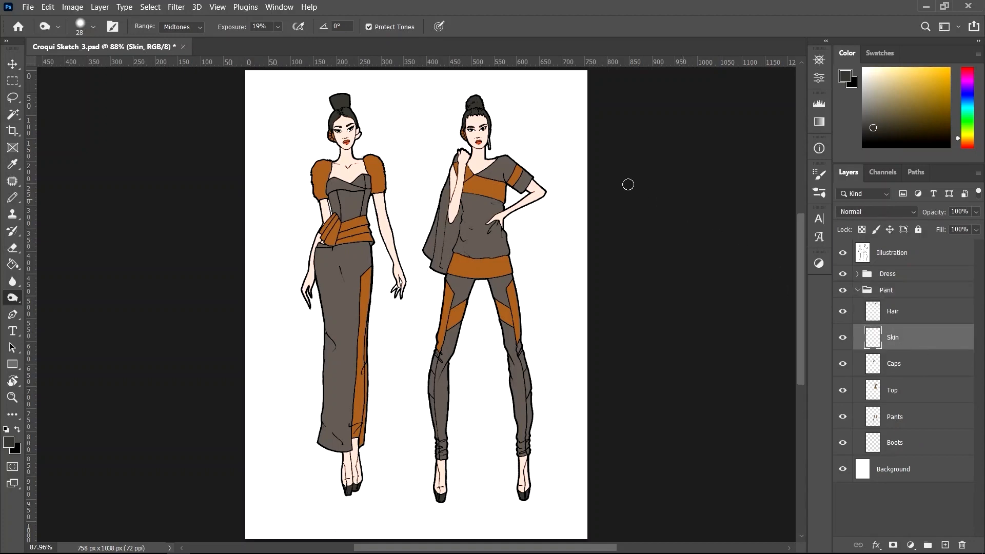
{"action": "scroll", "coordinate": [524, 142], "scroll_direction": "up", "scroll_amount": 5}
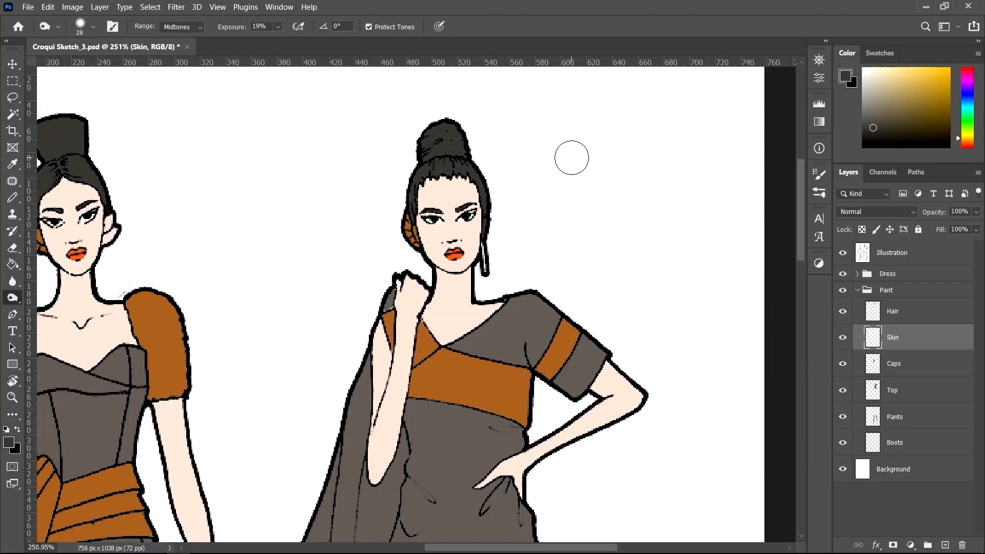
{"action": "right_click", "coordinate": [593, 176]}
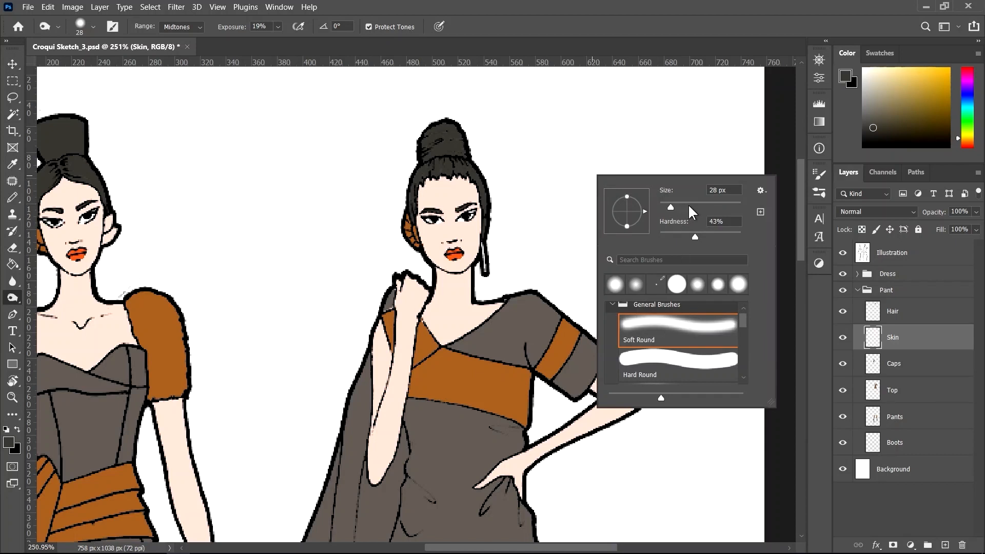
{"action": "left_click", "coordinate": [607, 25]}
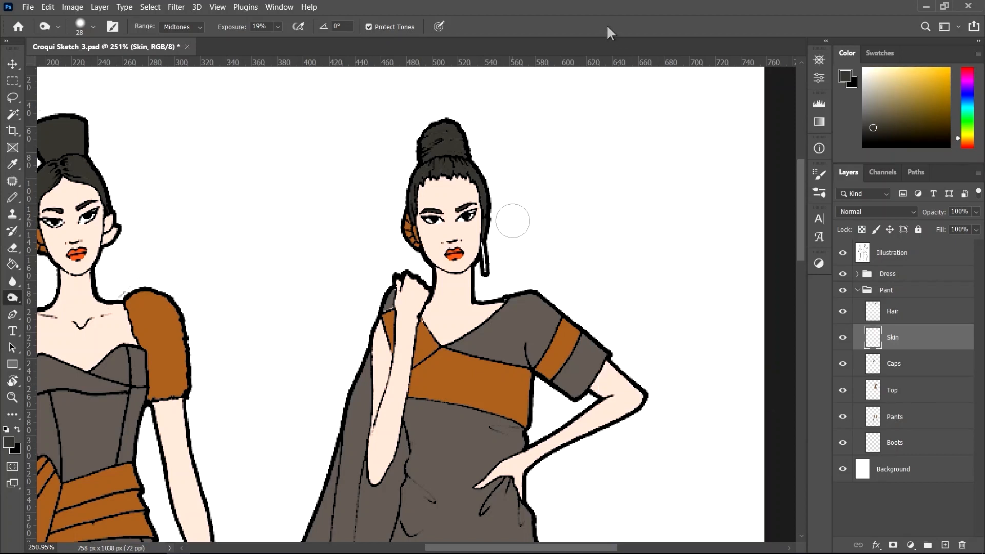
{"action": "mouse_move", "coordinate": [479, 190]}
{"action": "left_mouse_down"}
{"action": "mouse_move", "coordinate": [492, 203]}
{"action": "mouse_move", "coordinate": [474, 310]}
{"action": "mouse_move", "coordinate": [477, 295]}
{"action": "mouse_move", "coordinate": [512, 292]}
{"action": "mouse_move", "coordinate": [477, 300]}
{"action": "mouse_move", "coordinate": [467, 274]}
{"action": "mouse_move", "coordinate": [473, 295]}
{"action": "left_mouse_up"}
{"action": "mouse_move", "coordinate": [539, 292]}
{"action": "left_mouse_down"}
{"action": "mouse_move", "coordinate": [609, 330]}
{"action": "mouse_move", "coordinate": [631, 374]}
{"action": "mouse_move", "coordinate": [601, 354]}
{"action": "mouse_move", "coordinate": [646, 394]}
{"action": "mouse_move", "coordinate": [613, 375]}
{"action": "left_mouse_up"}
Burn shading along the bent forearm and the hand resting on the hip of the trouser figure.
{"action": "left_click_drag", "start_coordinate": [638, 442], "coordinate": [646, 357]}
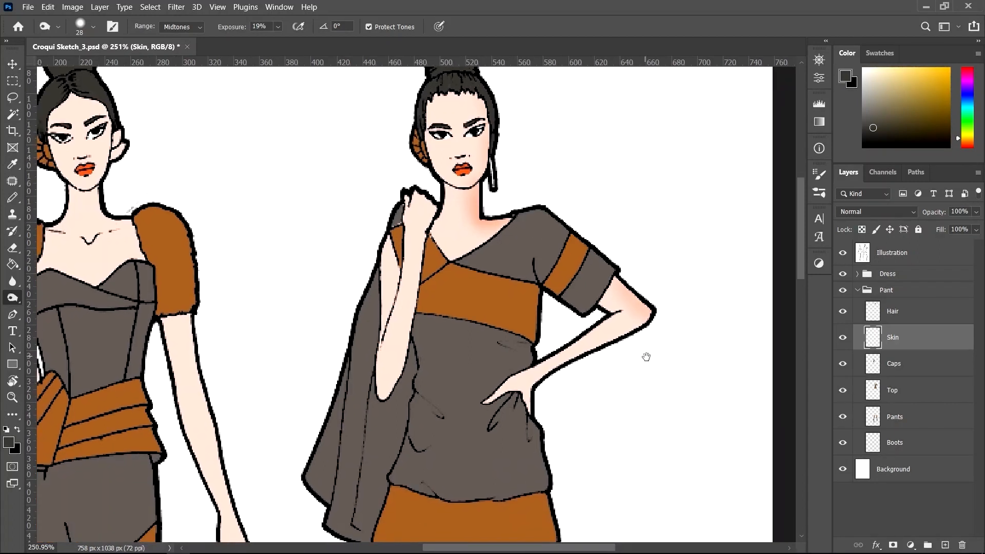
{"action": "mouse_move", "coordinate": [584, 364]}
{"action": "left_mouse_down"}
{"action": "mouse_move", "coordinate": [647, 329]}
{"action": "mouse_move", "coordinate": [530, 409]}
{"action": "left_mouse_up"}
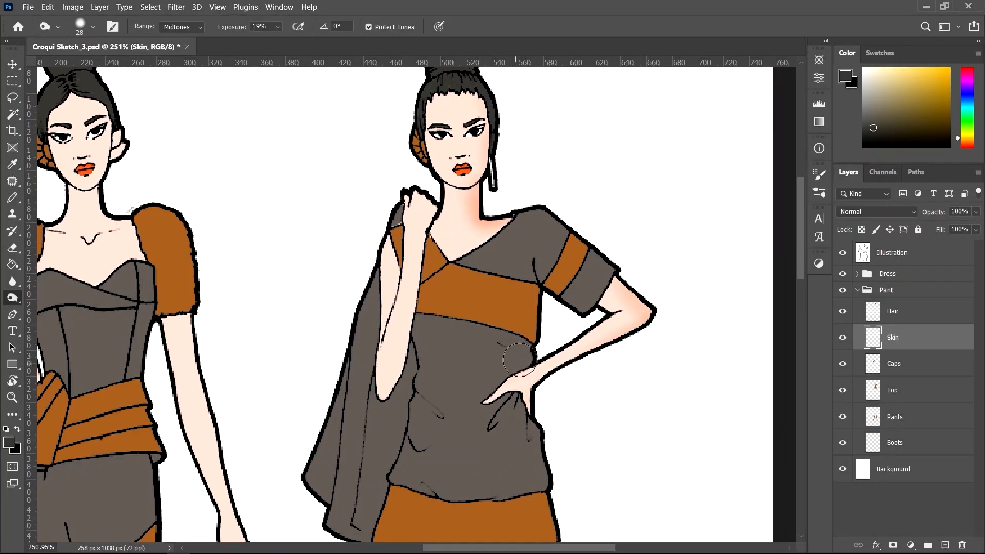
{"action": "mouse_move", "coordinate": [596, 315]}
{"action": "left_mouse_down"}
{"action": "mouse_move", "coordinate": [610, 312]}
{"action": "mouse_move", "coordinate": [585, 324]}
{"action": "mouse_move", "coordinate": [598, 312]}
{"action": "left_mouse_up"}
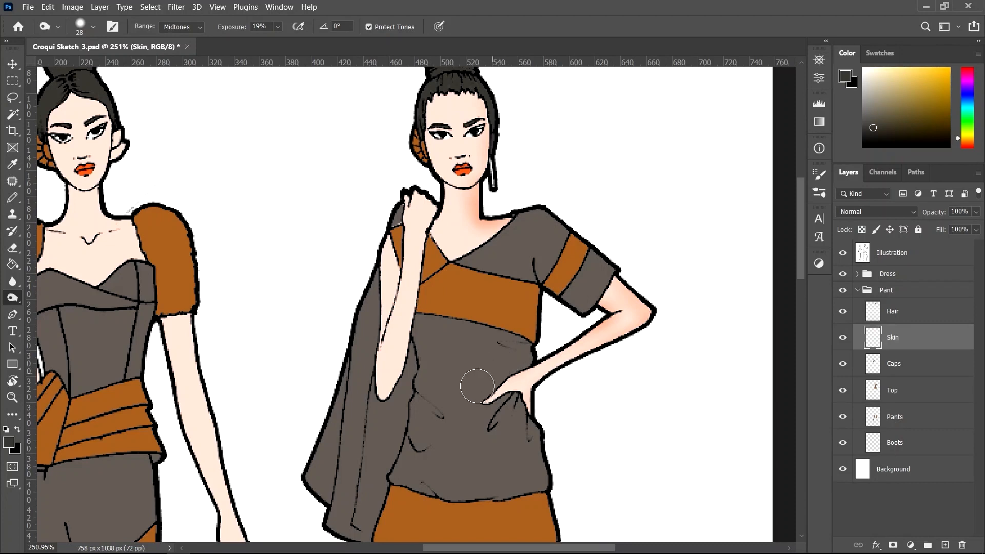
Burn shading along the trouser figure's raised arm and fist, darkening both sides of the forearm and the elbow.
{"action": "left_click_drag", "start_coordinate": [626, 278], "coordinate": [682, 301]}
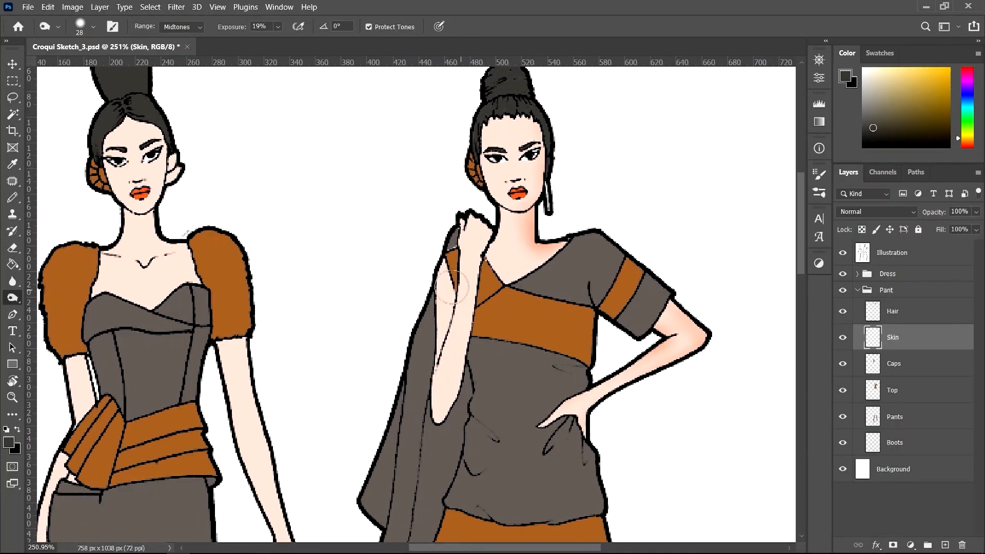
{"action": "mouse_move", "coordinate": [423, 272]}
{"action": "left_mouse_down"}
{"action": "mouse_move", "coordinate": [418, 303]}
{"action": "mouse_move", "coordinate": [429, 273]}
{"action": "left_mouse_up"}
{"action": "mouse_move", "coordinate": [433, 354]}
{"action": "left_mouse_down"}
{"action": "mouse_move", "coordinate": [427, 429]}
{"action": "mouse_move", "coordinate": [465, 409]}
{"action": "mouse_move", "coordinate": [470, 368]}
{"action": "mouse_move", "coordinate": [472, 391]}
{"action": "left_mouse_up"}
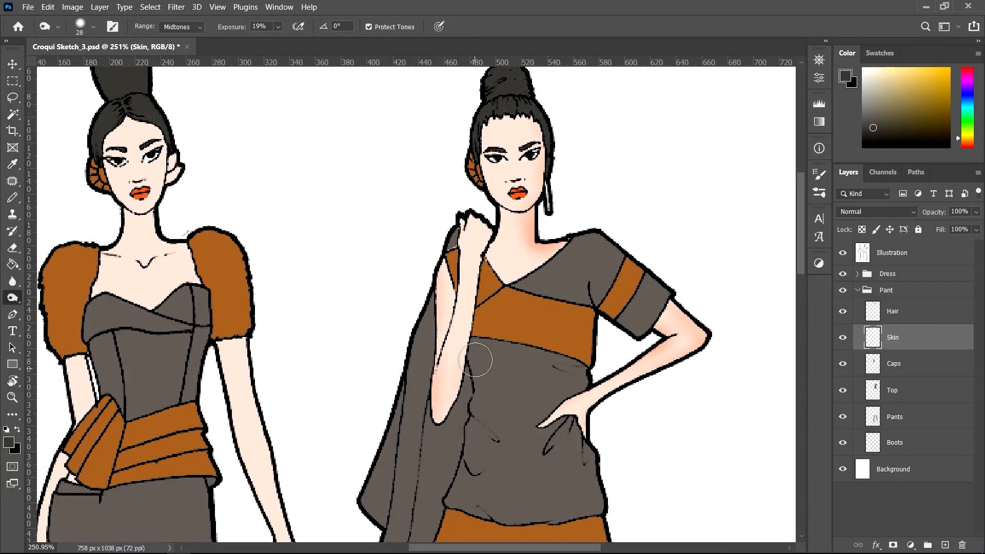
{"action": "left_click_drag", "start_coordinate": [499, 331], "coordinate": [489, 408]}
{"action": "mouse_move", "coordinate": [469, 359]}
{"action": "left_mouse_down"}
{"action": "mouse_move", "coordinate": [467, 416]}
{"action": "mouse_move", "coordinate": [485, 301]}
{"action": "mouse_move", "coordinate": [470, 312]}
{"action": "mouse_move", "coordinate": [438, 302]}
{"action": "mouse_move", "coordinate": [452, 391]}
{"action": "left_mouse_up"}
Reduce the brush to 9 px and burn a fine shadow along the crease line of the raised arm.
{"action": "key", "text": "bracketleft"}
{"action": "key", "text": "bracketleft"}
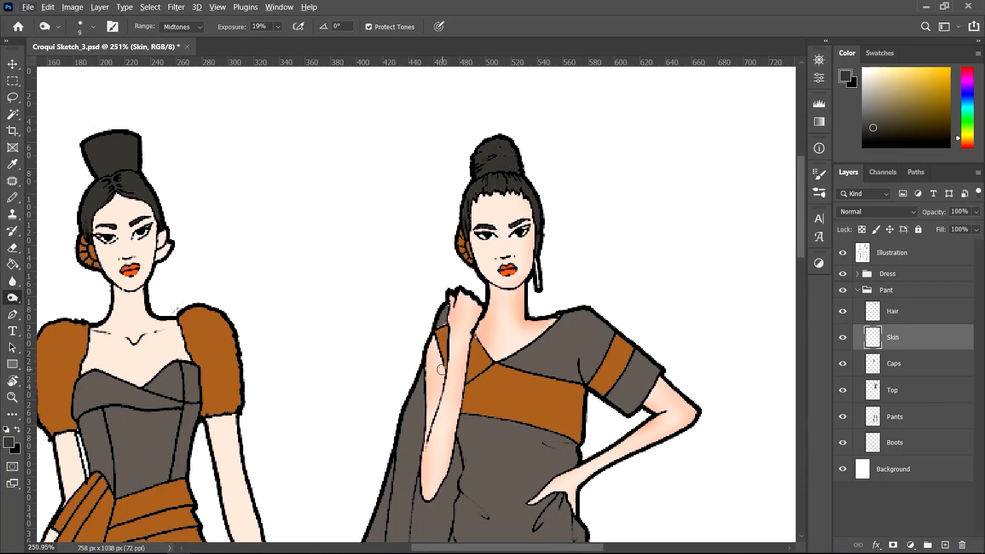
{"action": "scroll", "coordinate": [441, 404], "scroll_direction": "up", "scroll_amount": 3}
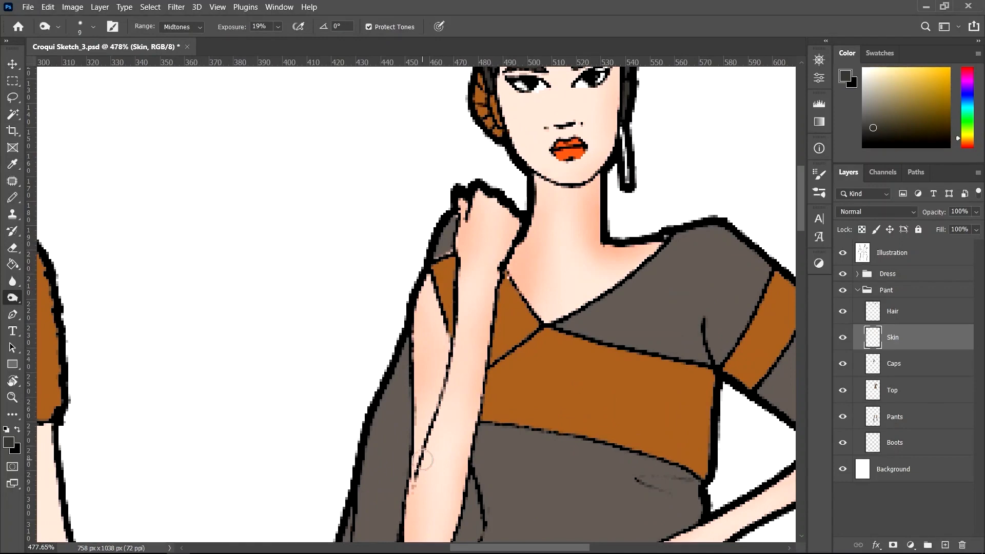
{"action": "mouse_move", "coordinate": [463, 339]}
{"action": "left_mouse_down"}
{"action": "mouse_move", "coordinate": [420, 470]}
{"action": "mouse_move", "coordinate": [425, 449]}
{"action": "left_mouse_up"}
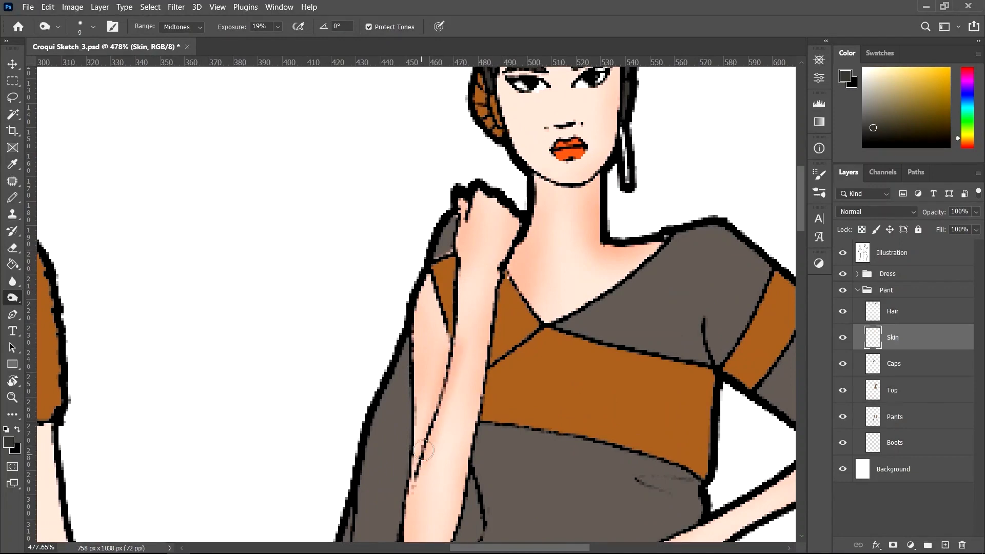
{"action": "scroll", "coordinate": [400, 429], "scroll_direction": "down", "scroll_amount": 1}
{"action": "scroll", "coordinate": [384, 399], "scroll_direction": "down", "scroll_amount": 2}
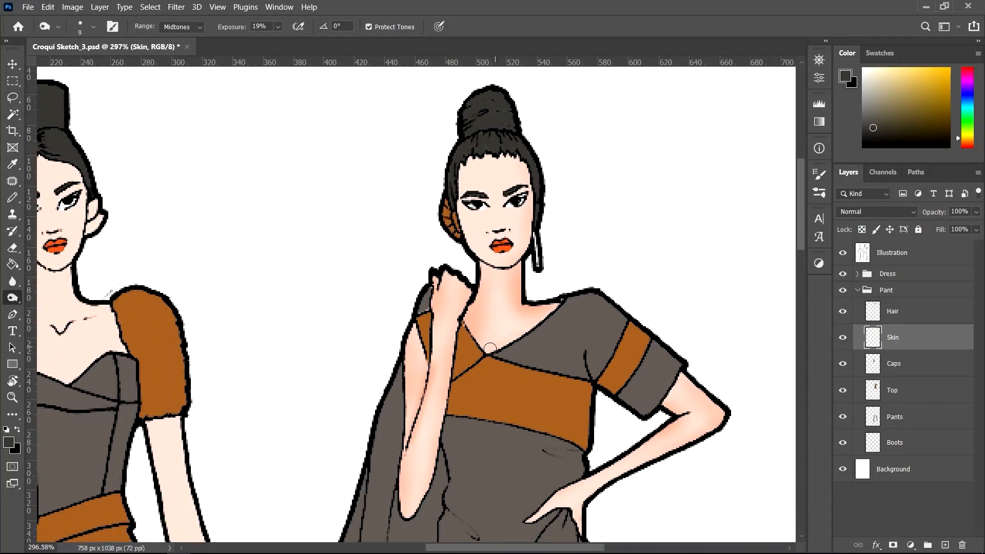
Burn soft shading over the neckline and upper face of the trouser figure, using brush sizes of 31 px and 21 px.
{"action": "right_click", "coordinate": [516, 355], "text": "alt"}
{"action": "mouse_move", "coordinate": [512, 353]}
{"action": "left_mouse_down"}
{"action": "mouse_move", "coordinate": [500, 349]}
{"action": "mouse_move", "coordinate": [518, 343]}
{"action": "left_mouse_up"}
{"action": "scroll", "coordinate": [505, 378], "scroll_direction": "down", "scroll_amount": 1}
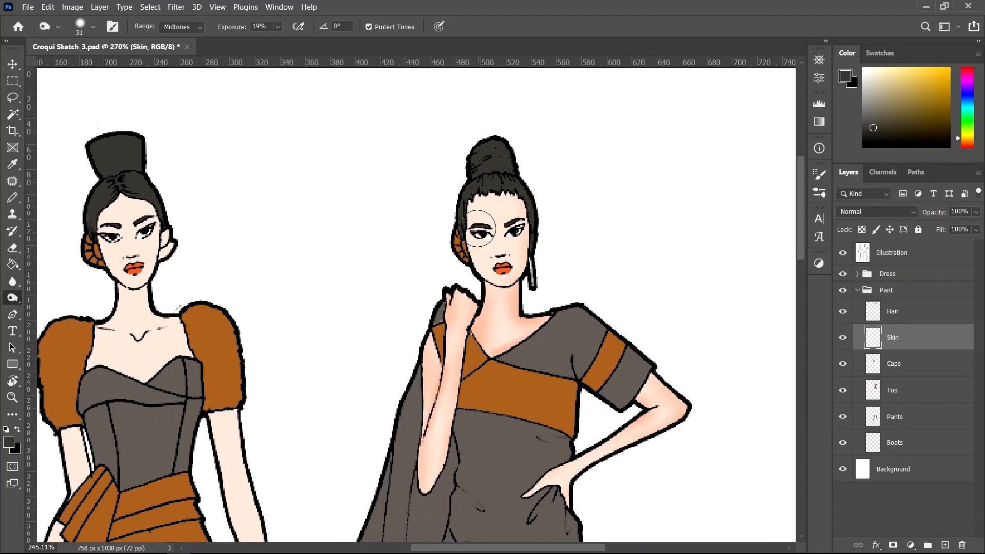
{"action": "right_click", "coordinate": [516, 221], "text": "alt"}
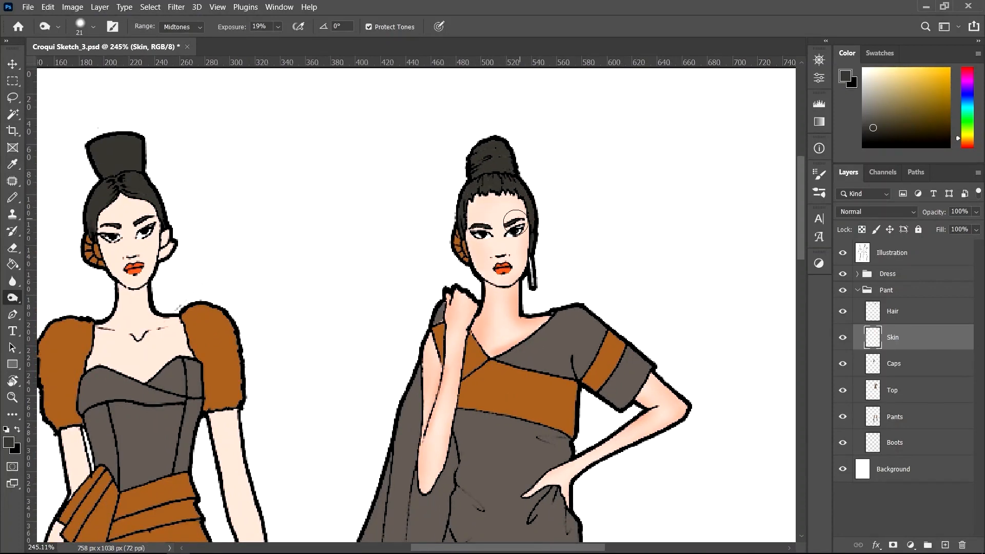
Burn subtle shading around the nose and cheek of the trouser figure with an 11 px brush.
{"action": "scroll", "coordinate": [512, 251], "scroll_direction": "up", "scroll_amount": 4}
{"action": "right_click", "coordinate": [513, 256], "text": "alt"}
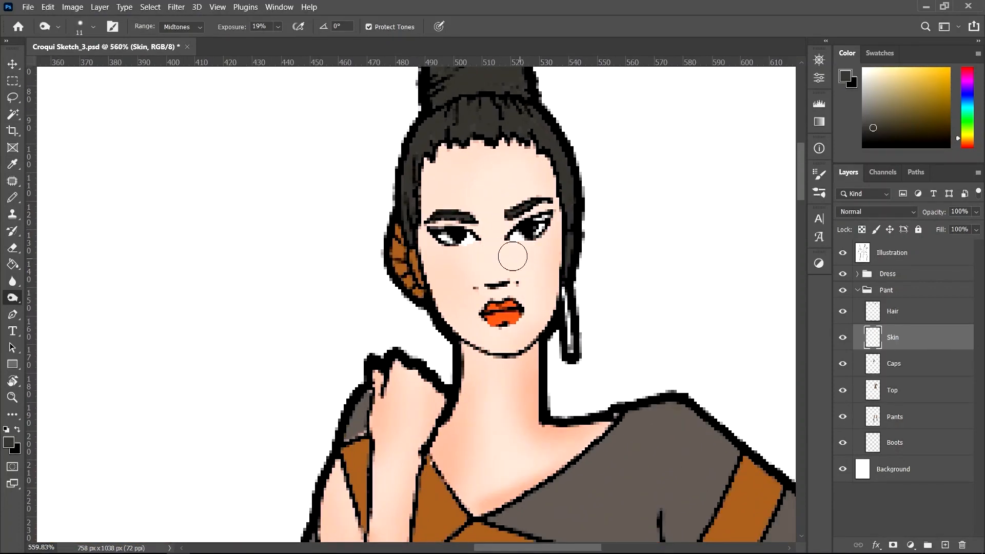
{"action": "left_click_drag", "start_coordinate": [467, 281], "coordinate": [473, 298]}
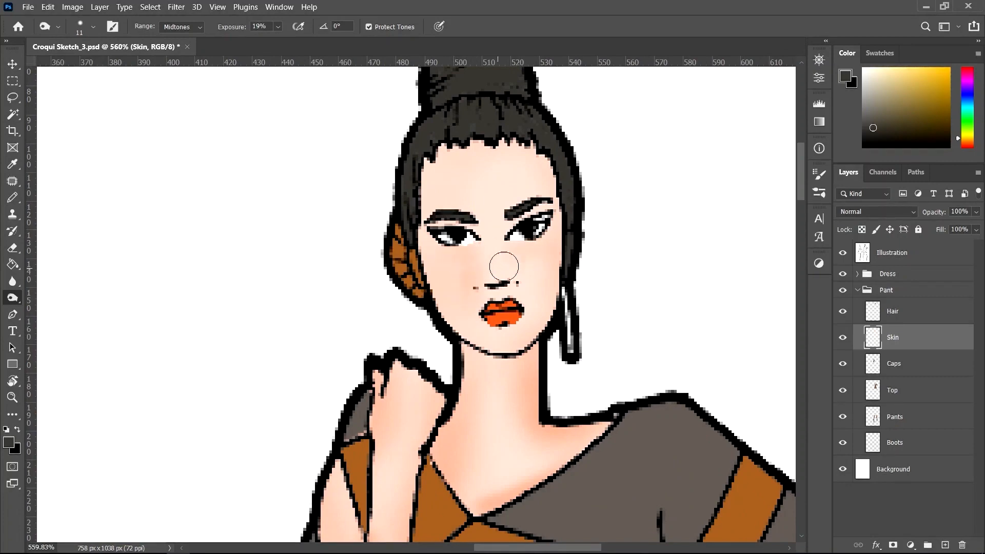
{"action": "scroll", "coordinate": [467, 348], "scroll_direction": "down", "scroll_amount": 1}
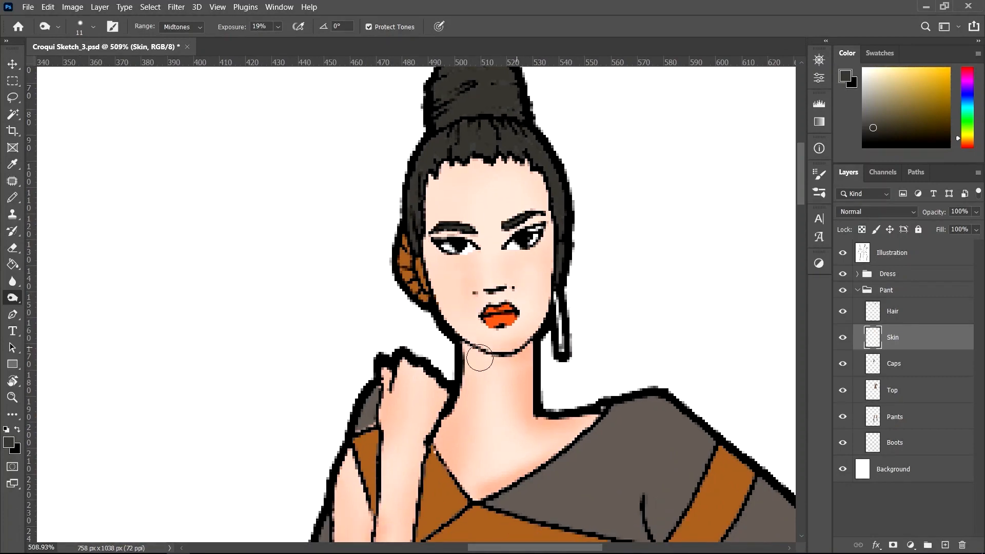
Enlarge the brush to 52 px and burn shading onto the trouser figure's ankles and feet.
{"action": "scroll", "coordinate": [506, 354], "scroll_direction": "down", "scroll_amount": 6}
{"action": "mouse_move", "coordinate": [549, 452]}
{"action": "left_mouse_down"}
{"action": "mouse_move", "coordinate": [522, 233]}
{"action": "mouse_move", "coordinate": [495, 257]}
{"action": "left_mouse_up"}
{"action": "left_click_drag", "start_coordinate": [555, 408], "coordinate": [499, 143]}
{"action": "left_click_drag", "start_coordinate": [517, 322], "coordinate": [543, 119]}
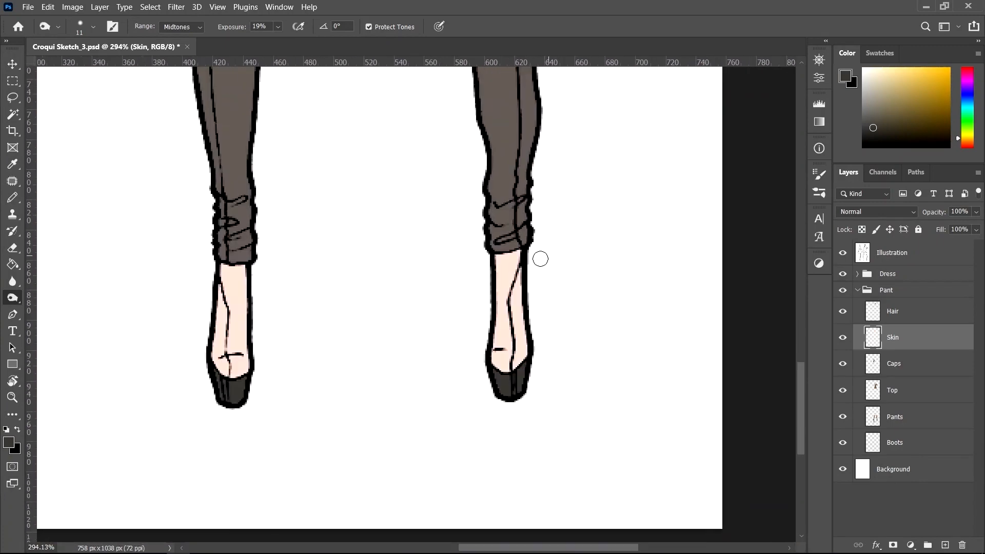
{"action": "left_click_drag", "start_coordinate": [541, 258], "coordinate": [563, 257]}
{"action": "scroll", "coordinate": [312, 387], "scroll_direction": "down", "scroll_amount": 5}
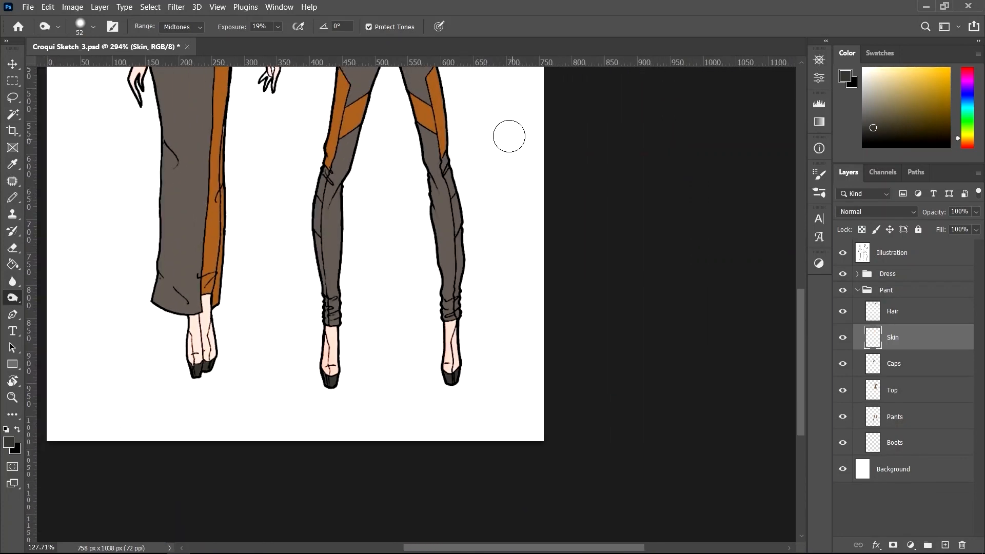
On the Dress group's Skin layer, burn shading onto the gown figure's neck and chest.
{"action": "left_click_drag", "start_coordinate": [509, 137], "coordinate": [577, 332]}
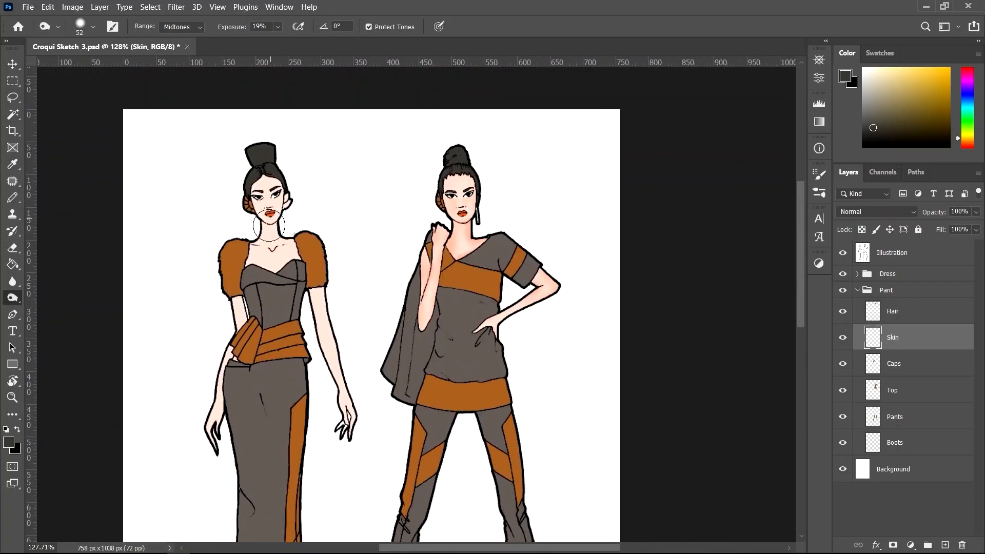
{"action": "left_click", "coordinate": [858, 274]}
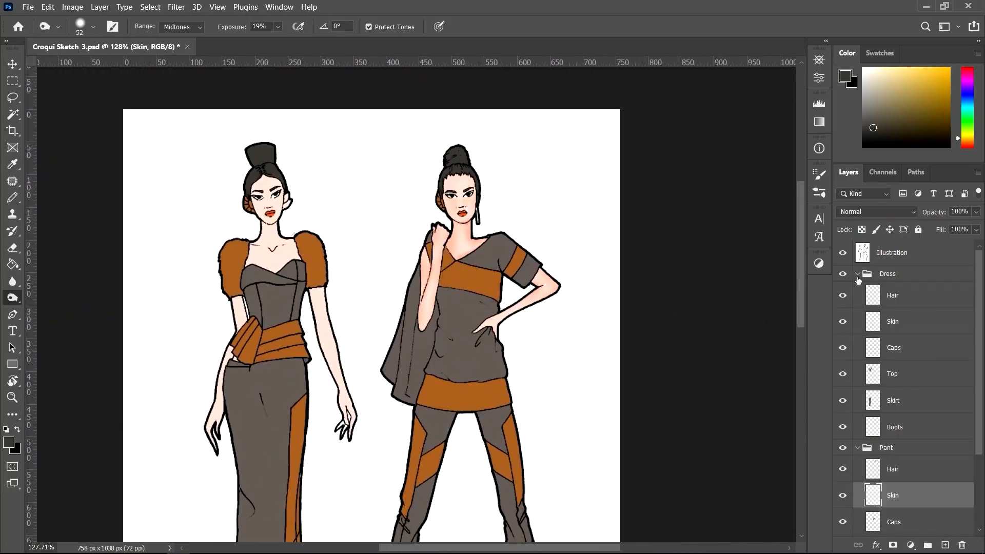
{"action": "left_click", "coordinate": [913, 326]}
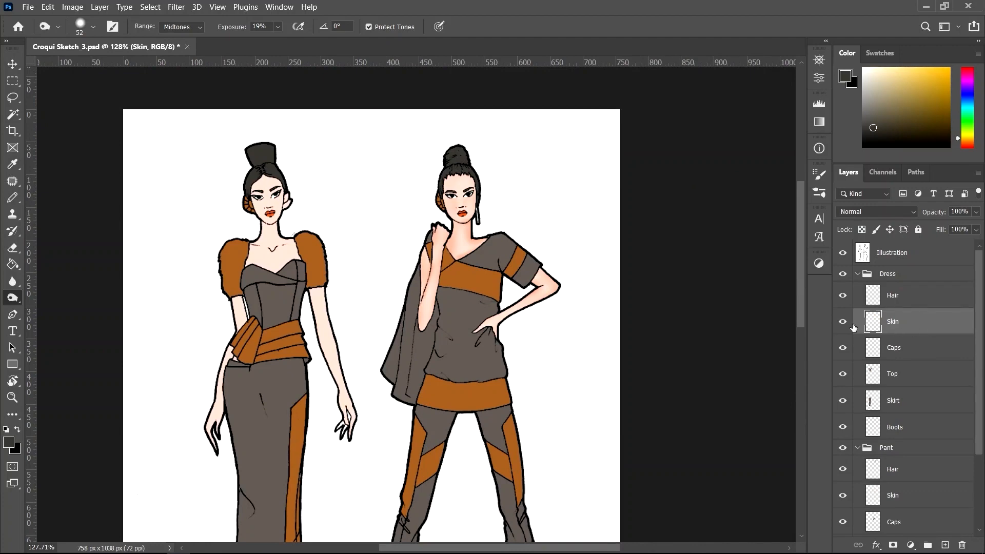
{"action": "scroll", "coordinate": [440, 236], "scroll_direction": "up", "scroll_amount": 3}
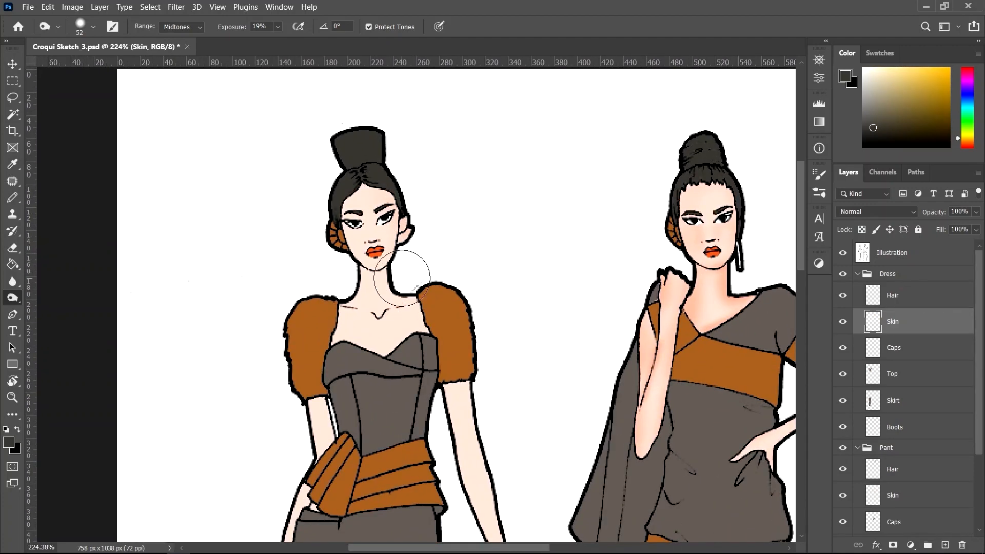
{"action": "mouse_move", "coordinate": [401, 278]}
{"action": "left_mouse_down"}
{"action": "mouse_move", "coordinate": [440, 338]}
{"action": "mouse_move", "coordinate": [405, 351]}
{"action": "mouse_move", "coordinate": [415, 336]}
{"action": "mouse_move", "coordinate": [328, 344]}
{"action": "mouse_move", "coordinate": [330, 358]}
{"action": "mouse_move", "coordinate": [343, 350]}
{"action": "mouse_move", "coordinate": [334, 300]}
{"action": "mouse_move", "coordinate": [336, 322]}
{"action": "mouse_move", "coordinate": [356, 280]}
{"action": "mouse_move", "coordinate": [346, 311]}
{"action": "mouse_move", "coordinate": [381, 315]}
{"action": "mouse_move", "coordinate": [412, 296]}
{"action": "mouse_move", "coordinate": [379, 315]}
{"action": "left_mouse_up"}
{"action": "right_click", "coordinate": [411, 342], "text": "alt"}
{"action": "right_click", "coordinate": [351, 309], "text": "alt"}
{"action": "left_click_drag", "start_coordinate": [365, 275], "coordinate": [389, 310]}
Set the brush to 33 px and burn shading along both arms of the gown figure.
{"action": "right_click", "coordinate": [350, 260], "text": "alt"}
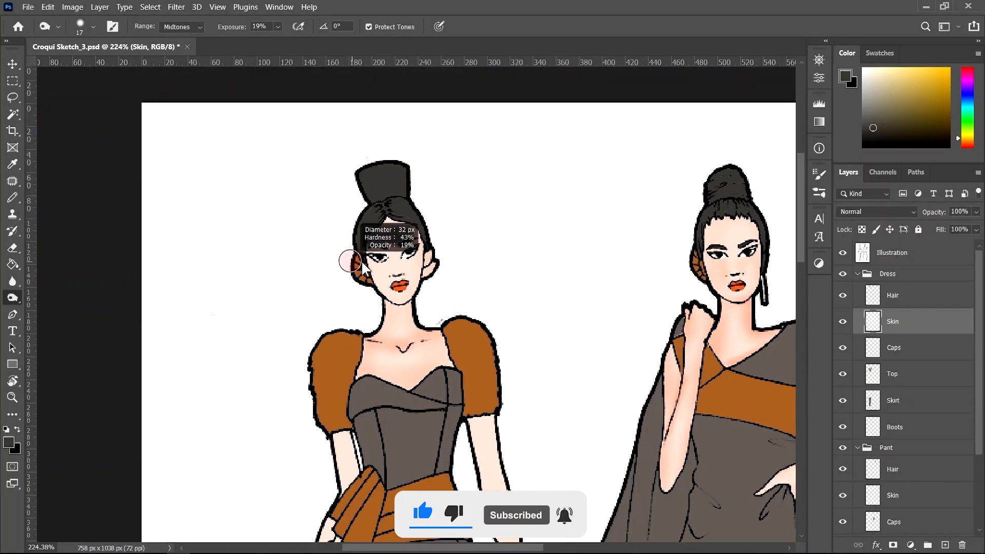
{"action": "left_click_drag", "start_coordinate": [353, 531], "coordinate": [385, 320]}
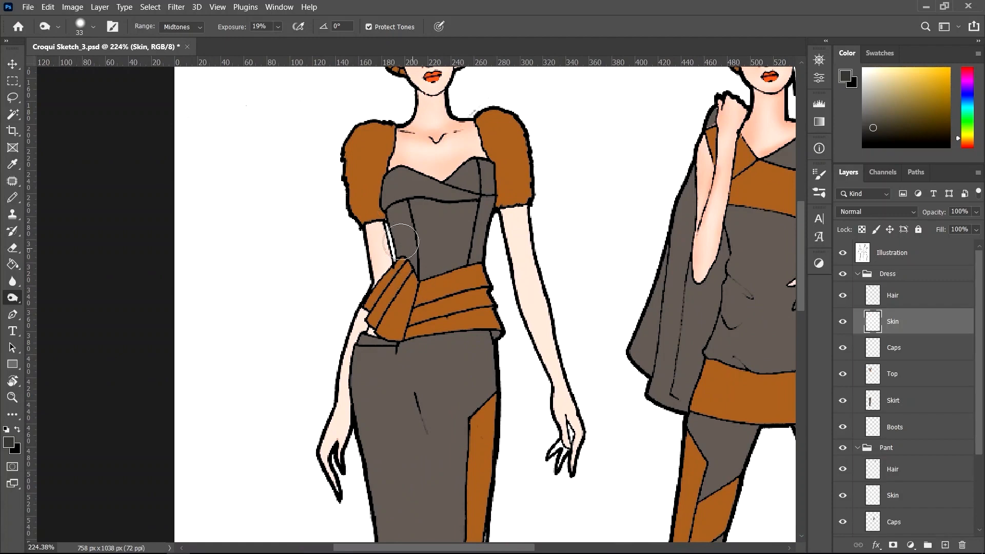
{"action": "left_click_drag", "start_coordinate": [354, 279], "coordinate": [372, 207]}
{"action": "left_click_drag", "start_coordinate": [362, 251], "coordinate": [330, 380]}
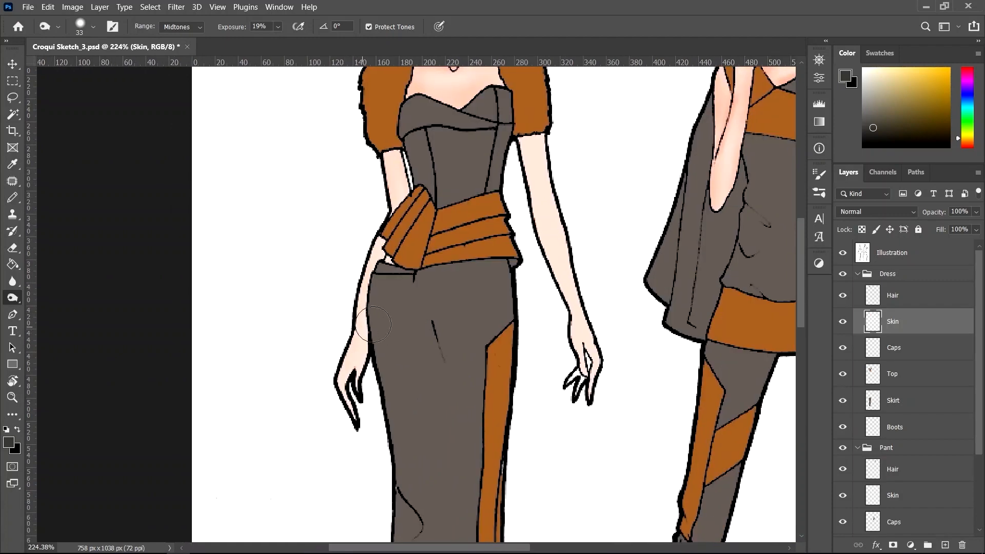
{"action": "left_click_drag", "start_coordinate": [409, 323], "coordinate": [316, 409]}
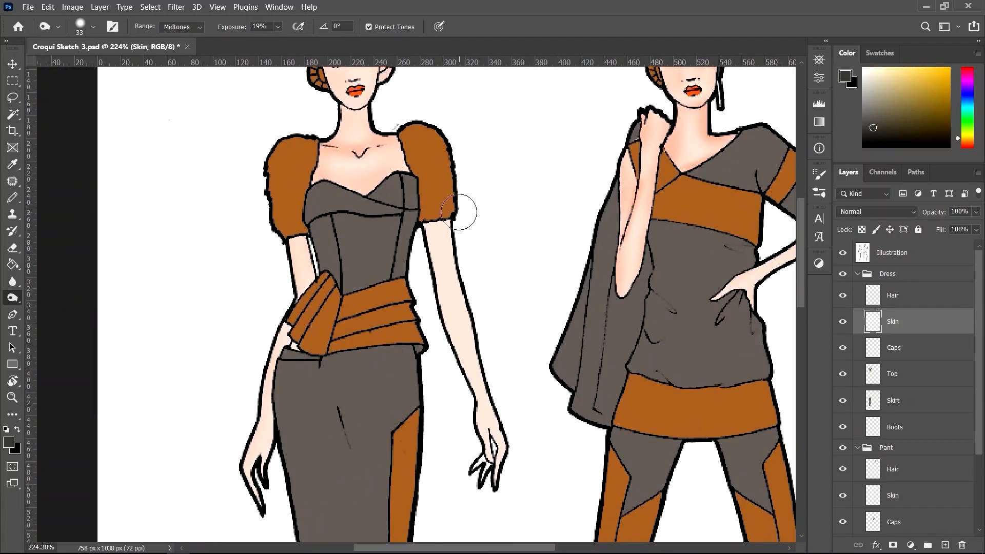
{"action": "mouse_move", "coordinate": [459, 212]}
{"action": "left_mouse_down"}
{"action": "mouse_move", "coordinate": [462, 257]}
{"action": "mouse_move", "coordinate": [452, 215]}
{"action": "mouse_move", "coordinate": [452, 248]}
{"action": "mouse_move", "coordinate": [513, 443]}
{"action": "mouse_move", "coordinate": [405, 217]}
{"action": "mouse_move", "coordinate": [418, 292]}
{"action": "left_mouse_up"}
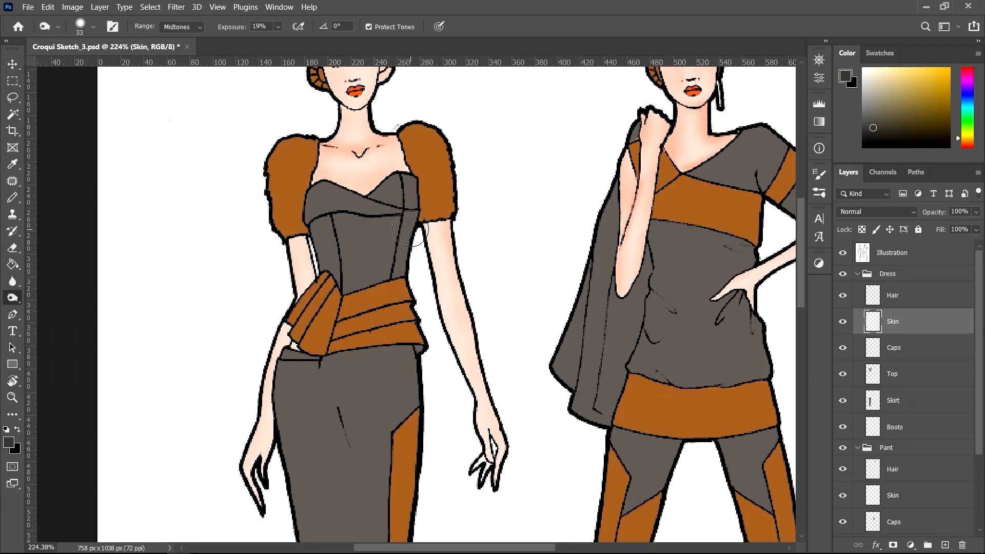
Continue burning skin shading down the gown figure's arm on the orange skirt panel's side.
{"action": "mouse_move", "coordinate": [410, 229]}
{"action": "left_mouse_down"}
{"action": "mouse_move", "coordinate": [419, 239]}
{"action": "mouse_move", "coordinate": [396, 213]}
{"action": "mouse_move", "coordinate": [420, 230]}
{"action": "mouse_move", "coordinate": [442, 338]}
{"action": "left_mouse_up"}
{"action": "left_click_drag", "start_coordinate": [500, 314], "coordinate": [467, 242]}
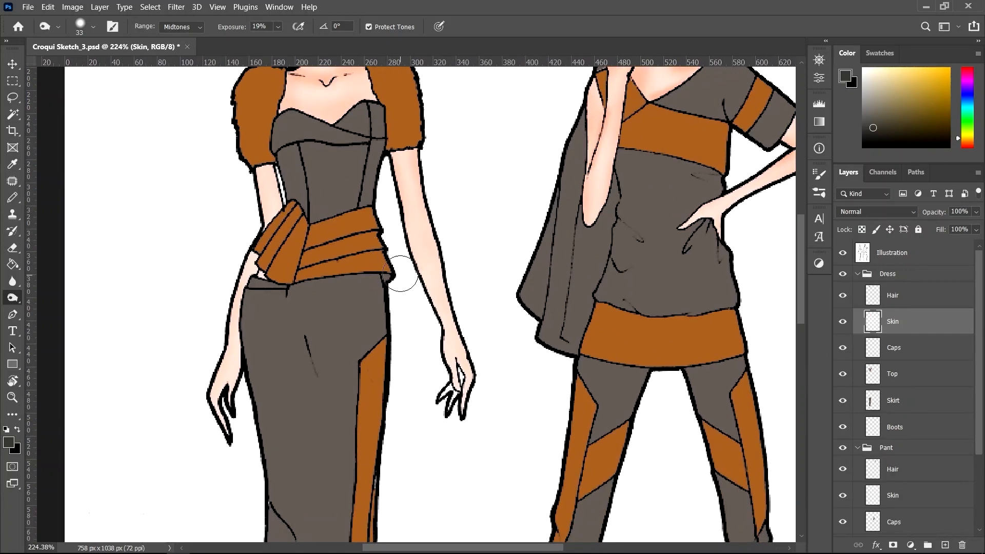
{"action": "left_click_drag", "start_coordinate": [482, 193], "coordinate": [486, 325]}
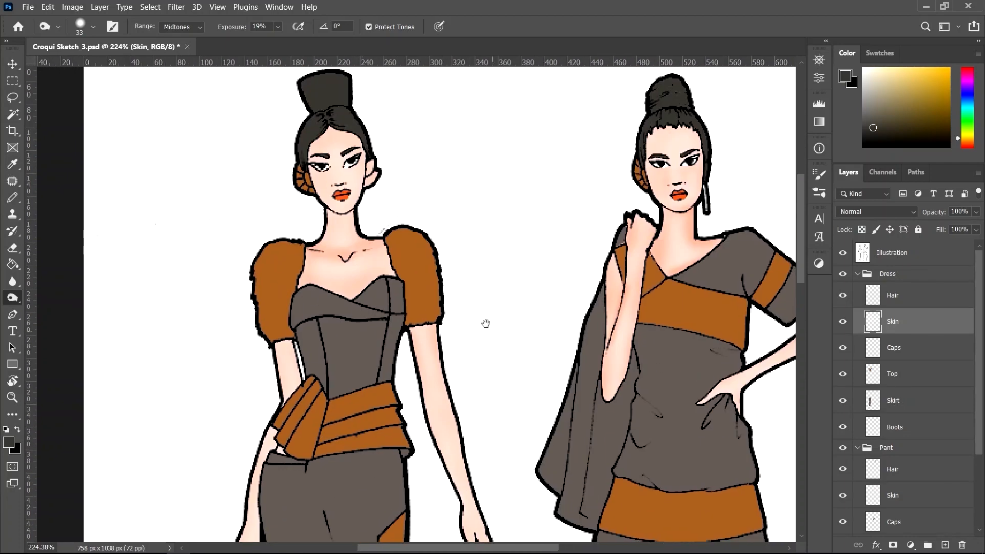
{"action": "left_click_drag", "start_coordinate": [460, 242], "coordinate": [479, 282]}
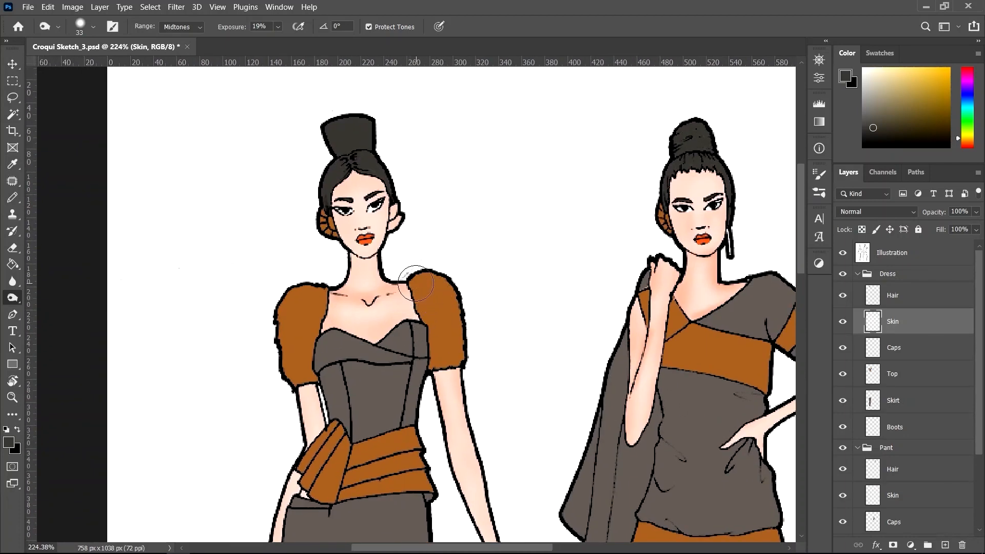
On the Pant group's Caps layer, burn shading along the cape's outer edge, folds and the area beside the tunic.
{"action": "left_click_drag", "start_coordinate": [553, 313], "coordinate": [351, 273]}
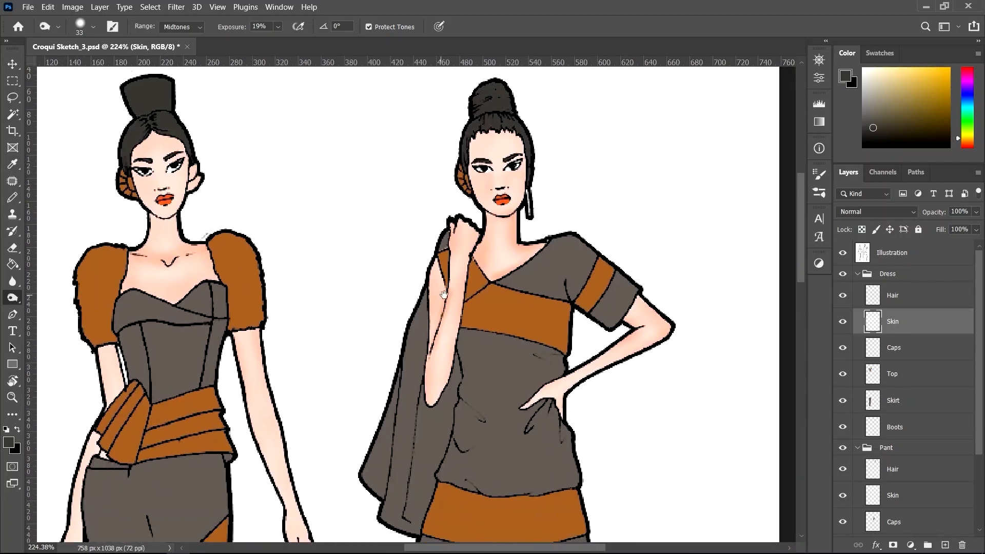
{"action": "scroll", "coordinate": [904, 433], "scroll_direction": "down", "scroll_amount": 4}
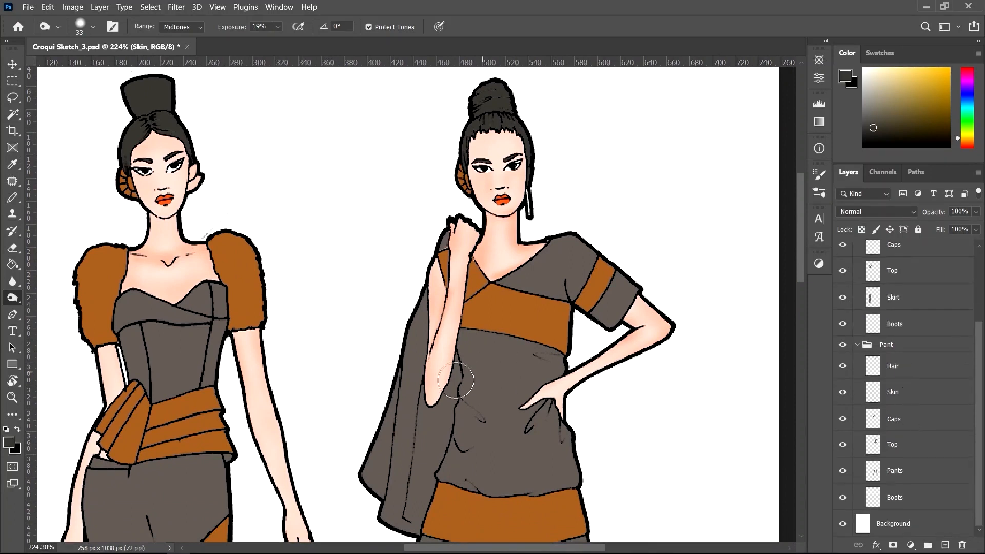
{"action": "left_click_drag", "start_coordinate": [497, 404], "coordinate": [471, 337]}
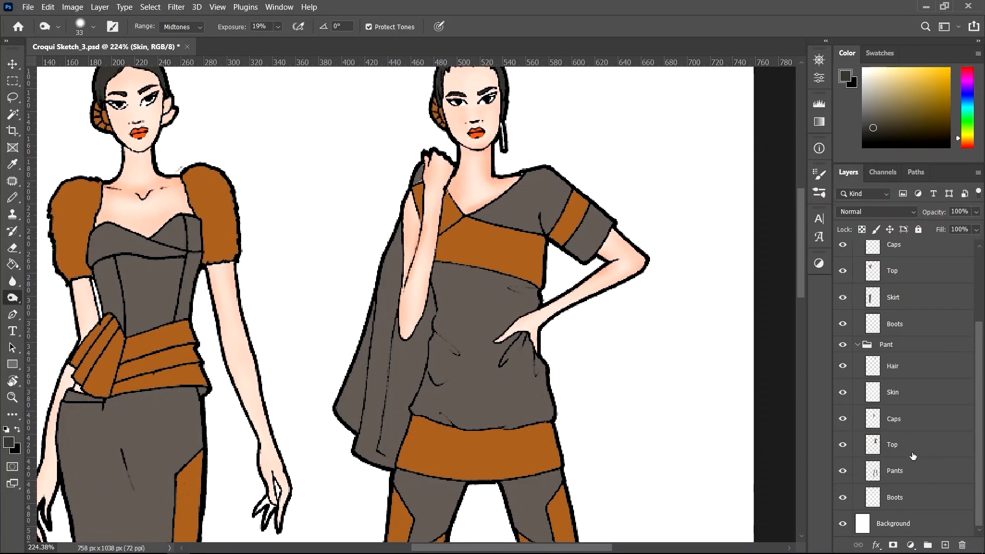
{"action": "left_click", "coordinate": [905, 420]}
{"action": "scroll", "coordinate": [549, 402], "scroll_direction": "down", "scroll_amount": 2}
{"action": "scroll", "coordinate": [549, 402], "scroll_direction": "left", "scroll_amount": 1}
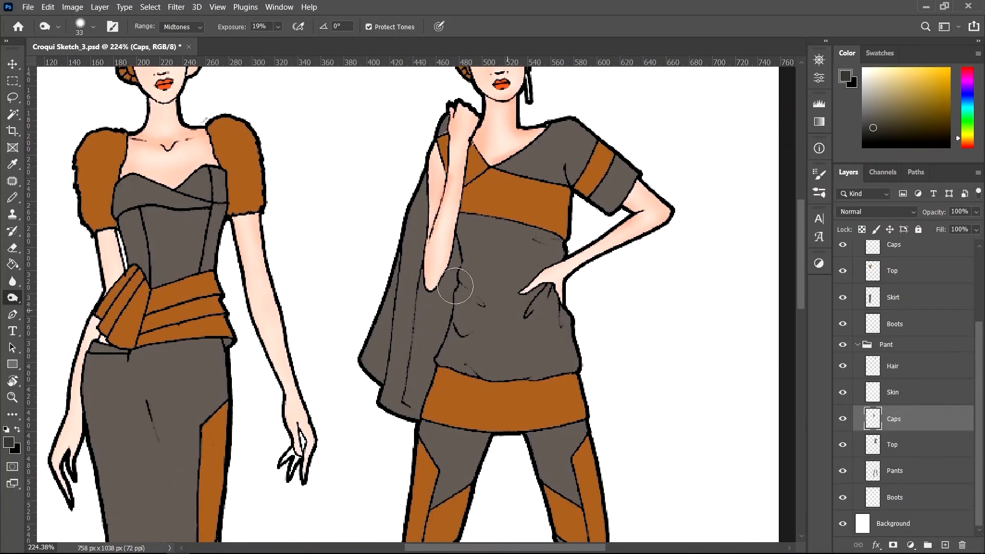
{"action": "mouse_move", "coordinate": [407, 173]}
{"action": "left_mouse_down"}
{"action": "mouse_move", "coordinate": [388, 243]}
{"action": "mouse_move", "coordinate": [405, 217]}
{"action": "mouse_move", "coordinate": [368, 336]}
{"action": "mouse_move", "coordinate": [352, 352]}
{"action": "mouse_move", "coordinate": [370, 421]}
{"action": "mouse_move", "coordinate": [408, 423]}
{"action": "left_mouse_up"}
{"action": "left_click_drag", "start_coordinate": [447, 266], "coordinate": [419, 436]}
{"action": "scroll", "coordinate": [512, 307], "scroll_direction": "up", "scroll_amount": 1}
{"action": "scroll", "coordinate": [511, 307], "scroll_direction": "left", "scroll_amount": 1}
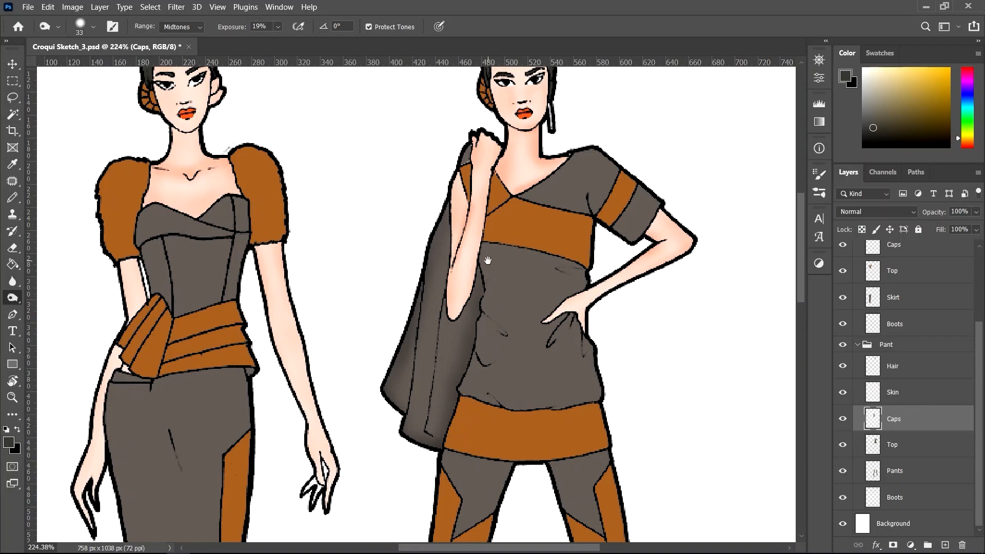
Reduce the brush to 14 px and burn finer shading along the cape's fold lines and lower hem.
{"action": "left_click_drag", "start_coordinate": [486, 260], "coordinate": [498, 265]}
{"action": "left_click_drag", "start_coordinate": [467, 314], "coordinate": [443, 347]}
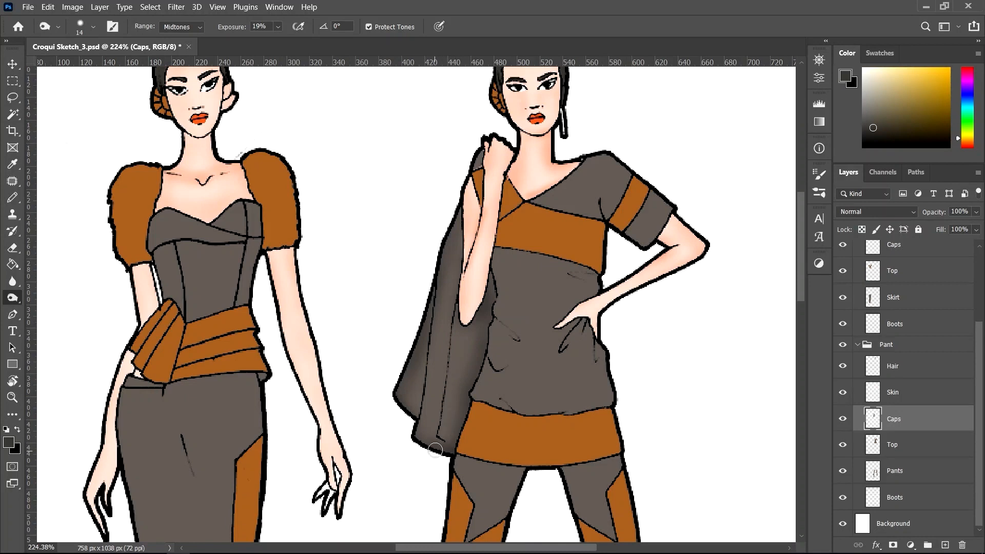
{"action": "left_click_drag", "start_coordinate": [435, 449], "coordinate": [445, 338]}
{"action": "left_click_drag", "start_coordinate": [425, 380], "coordinate": [415, 431]}
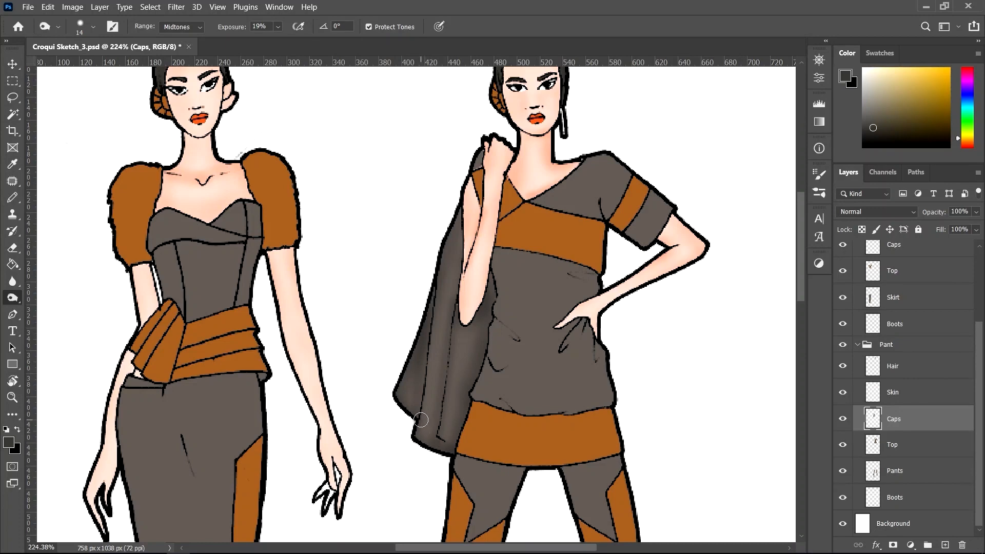
On the Pant group's Top layer, burn the shoulder with a 47 px brush and the short sleeve with a 31 px brush.
{"action": "scroll", "coordinate": [418, 411], "scroll_direction": "down", "scroll_amount": 4}
{"action": "left_click_drag", "start_coordinate": [585, 397], "coordinate": [532, 381]}
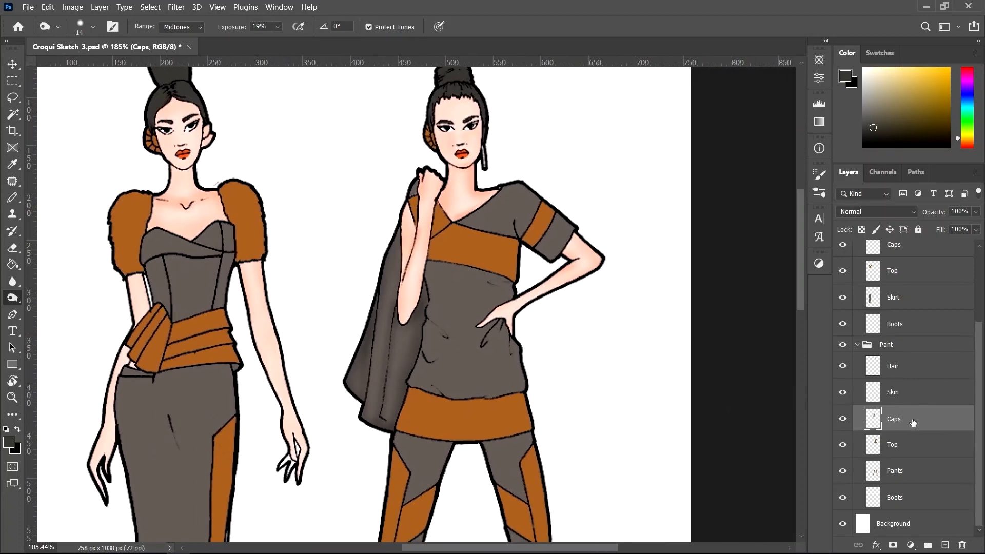
{"action": "left_click", "coordinate": [922, 444]}
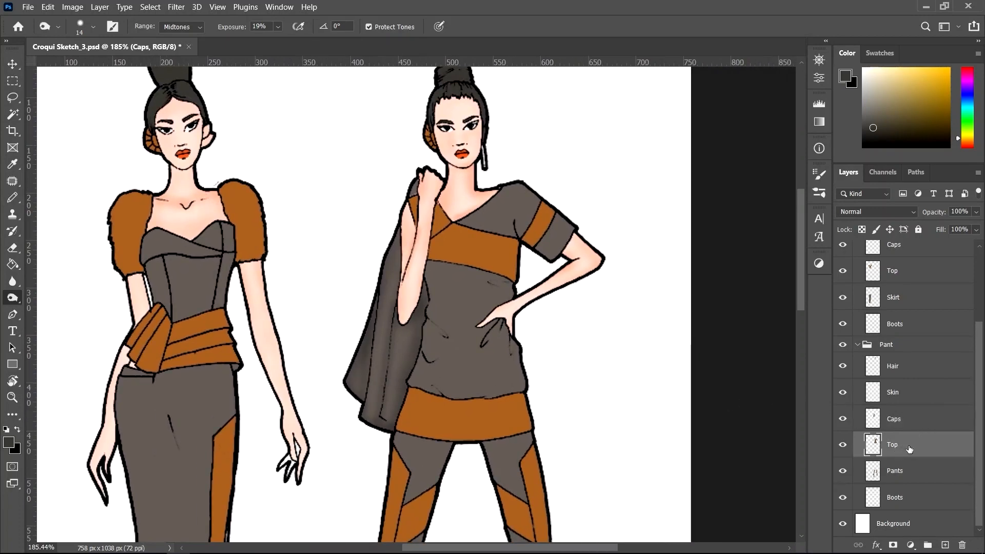
{"action": "left_click_drag", "start_coordinate": [546, 298], "coordinate": [575, 299], "text": "alt"}
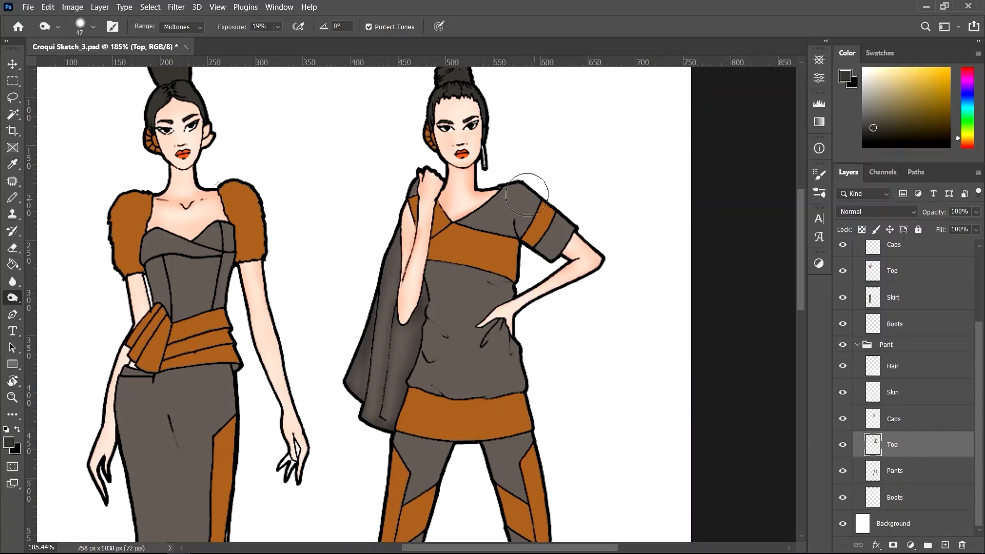
{"action": "scroll", "coordinate": [536, 166], "scroll_direction": "up", "scroll_amount": 6}
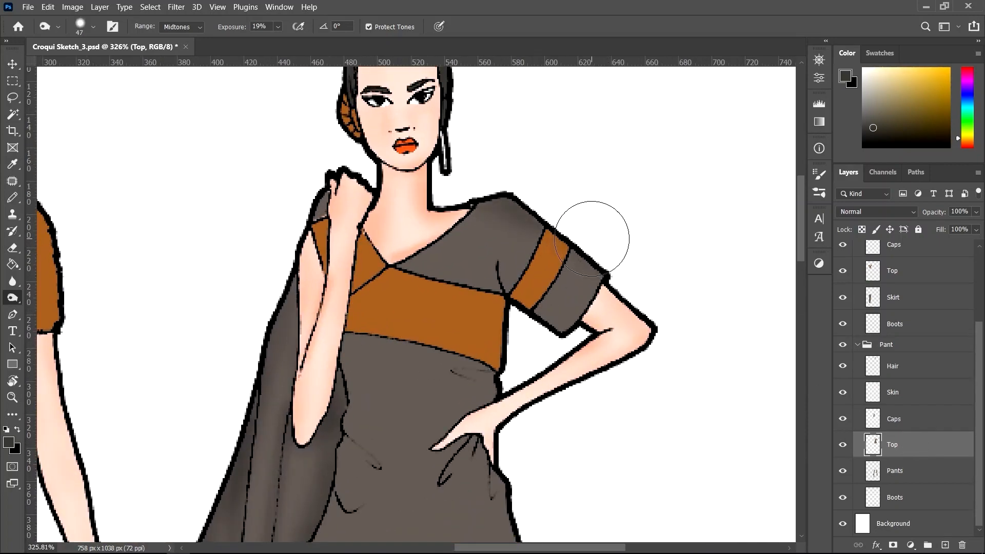
{"action": "left_click_drag", "start_coordinate": [550, 318], "coordinate": [529, 318], "text": "alt"}
{"action": "mouse_move", "coordinate": [623, 294]}
{"action": "left_mouse_down"}
{"action": "mouse_move", "coordinate": [582, 347]}
{"action": "mouse_move", "coordinate": [612, 286]}
{"action": "mouse_move", "coordinate": [576, 339]}
{"action": "mouse_move", "coordinate": [599, 301]}
{"action": "left_mouse_up"}
Burn shading down the tunic's side below the short sleeve and along its orange hem band.
{"action": "key", "text": "space"}
{"action": "left_click_drag", "start_coordinate": [562, 354], "coordinate": [553, 216]}
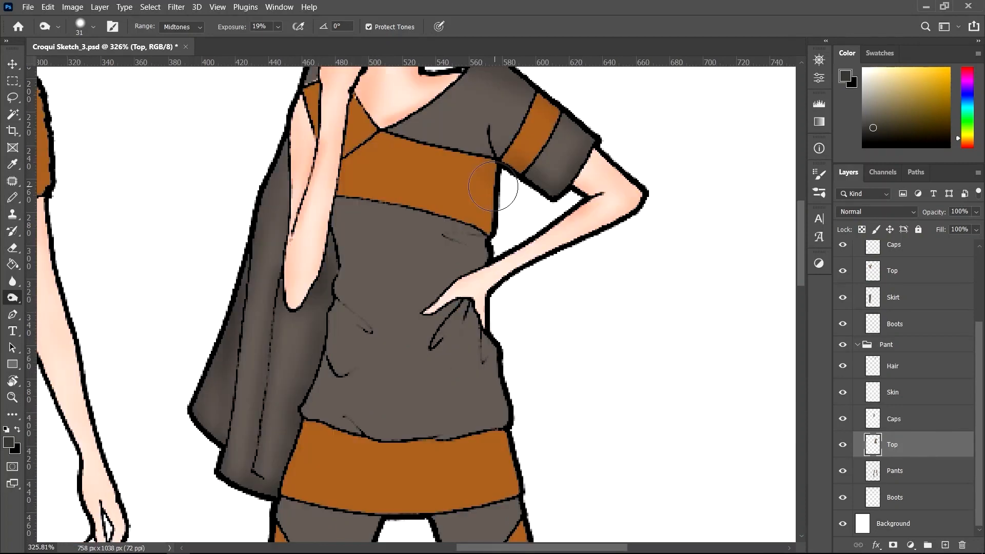
{"action": "left_click_drag", "start_coordinate": [507, 190], "coordinate": [491, 245]}
{"action": "mouse_move", "coordinate": [512, 422]}
{"action": "left_mouse_down"}
{"action": "mouse_move", "coordinate": [528, 480]}
{"action": "mouse_move", "coordinate": [585, 363]}
{"action": "left_mouse_up"}
{"action": "key", "text": "space"}
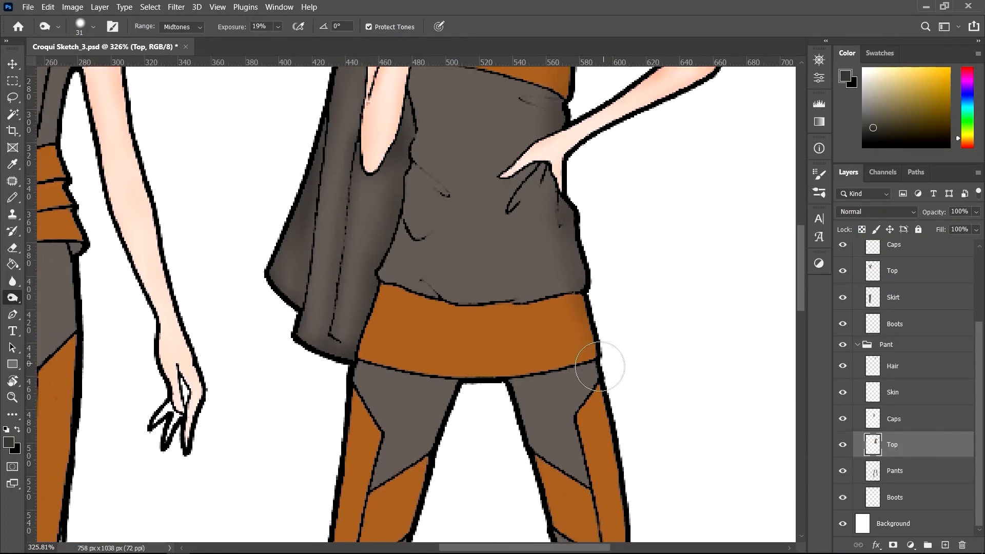
{"action": "mouse_move", "coordinate": [499, 389]}
{"action": "left_mouse_down"}
{"action": "mouse_move", "coordinate": [385, 323]}
{"action": "mouse_move", "coordinate": [370, 266]}
{"action": "mouse_move", "coordinate": [354, 357]}
{"action": "mouse_move", "coordinate": [392, 261]}
{"action": "mouse_move", "coordinate": [336, 360]}
{"action": "left_mouse_up"}
{"action": "key", "text": "space"}
Burn shading along the tunic's edge beside the cape and around the V-neckline and orange chest band.
{"action": "mouse_move", "coordinate": [394, 269]}
{"action": "left_mouse_down"}
{"action": "mouse_move", "coordinate": [392, 413]}
{"action": "mouse_move", "coordinate": [396, 395]}
{"action": "left_mouse_up"}
{"action": "left_click_drag", "start_coordinate": [402, 201], "coordinate": [411, 373]}
{"action": "key", "text": "space"}
{"action": "left_click_drag", "start_coordinate": [415, 326], "coordinate": [441, 442]}
{"action": "mouse_move", "coordinate": [391, 193]}
{"action": "left_mouse_down"}
{"action": "mouse_move", "coordinate": [402, 211]}
{"action": "mouse_move", "coordinate": [479, 189]}
{"action": "mouse_move", "coordinate": [464, 196]}
{"action": "mouse_move", "coordinate": [498, 235]}
{"action": "mouse_move", "coordinate": [555, 255]}
{"action": "mouse_move", "coordinate": [536, 209]}
{"action": "mouse_move", "coordinate": [582, 175]}
{"action": "mouse_move", "coordinate": [479, 228]}
{"action": "mouse_move", "coordinate": [516, 229]}
{"action": "left_mouse_up"}
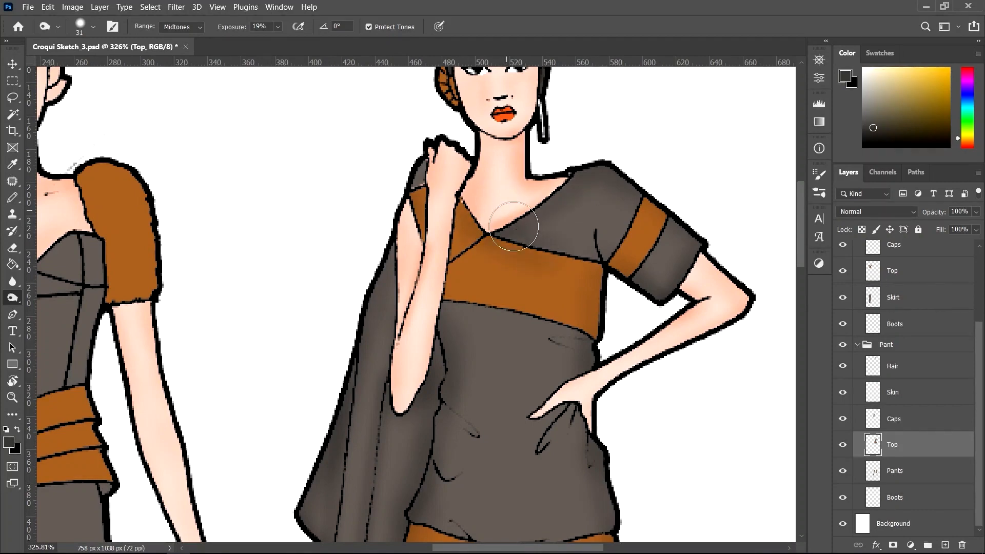
Set the brush to 18 px and burn shading under the orange chest band and along the gathers above the hem band.
{"action": "key", "text": "space"}
{"action": "left_click_drag", "start_coordinate": [503, 318], "coordinate": [512, 265]}
{"action": "right_click", "coordinate": [512, 265], "text": "alt"}
{"action": "left_click_drag", "start_coordinate": [457, 249], "coordinate": [629, 285]}
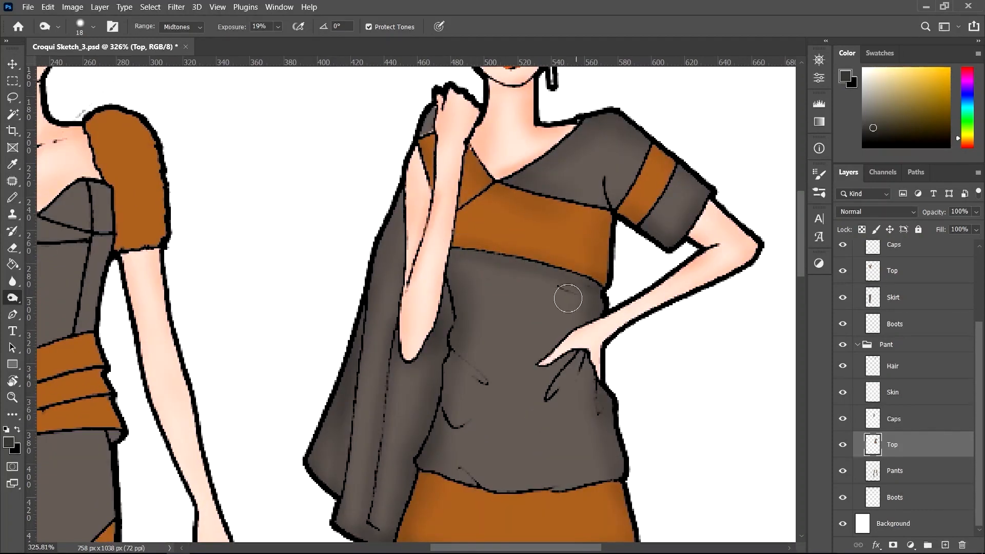
{"action": "scroll", "coordinate": [480, 277], "scroll_direction": "down", "scroll_amount": 5}
{"action": "key", "text": "space"}
{"action": "left_click_drag", "start_coordinate": [591, 426], "coordinate": [591, 304]}
{"action": "scroll", "coordinate": [478, 290], "scroll_direction": "up", "scroll_amount": 3}
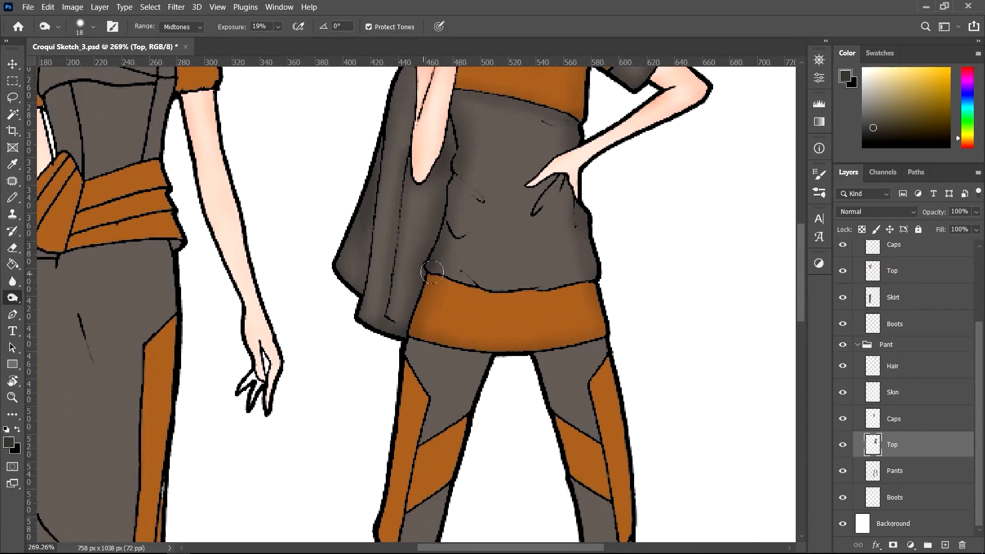
{"action": "mouse_move", "coordinate": [432, 272]}
{"action": "left_mouse_down"}
{"action": "mouse_move", "coordinate": [553, 292]}
{"action": "mouse_move", "coordinate": [598, 278]}
{"action": "left_mouse_up"}
Enlarge the brush to 26 px and burn shading along the lower edge of the tunic's orange hem band.
{"action": "scroll", "coordinate": [616, 371], "scroll_direction": "down", "scroll_amount": 4}
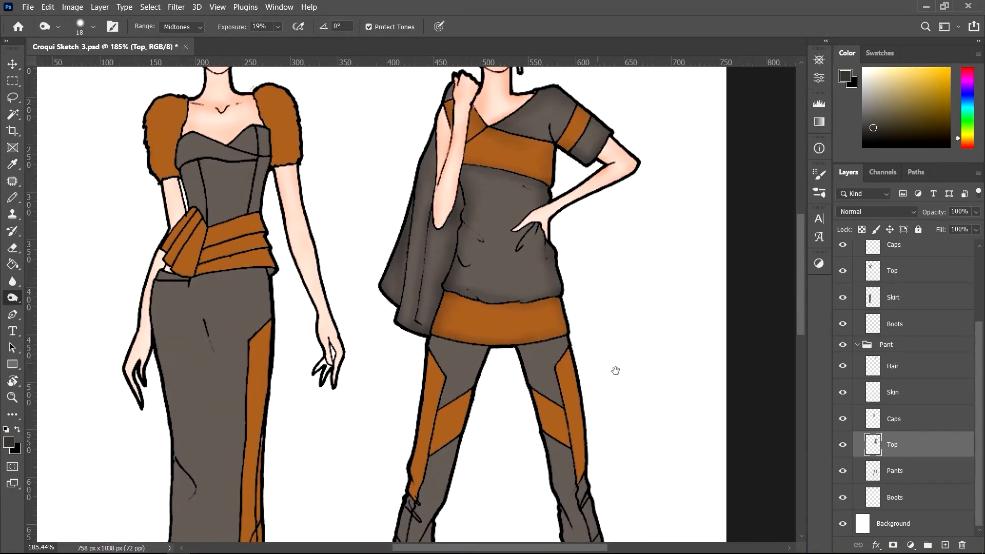
{"action": "left_click_drag", "start_coordinate": [616, 371], "coordinate": [598, 363]}
{"action": "right_click", "coordinate": [445, 345], "text": "alt"}
{"action": "left_click_drag", "start_coordinate": [407, 326], "coordinate": [534, 332]}
{"action": "left_click_drag", "start_coordinate": [603, 391], "coordinate": [582, 365]}
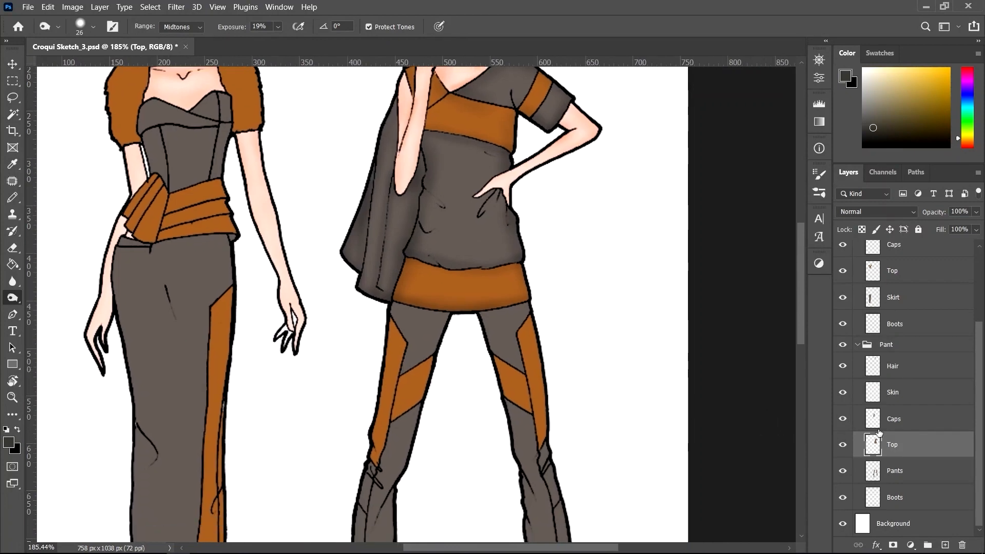
On the Pants layer, set the brush to 52 px and burn shading across the upper thighs just under the tunic hem.
{"action": "left_click", "coordinate": [913, 472]}
{"action": "left_click_drag", "start_coordinate": [563, 386], "coordinate": [523, 302]}
{"action": "right_click", "coordinate": [517, 237], "text": "alt"}
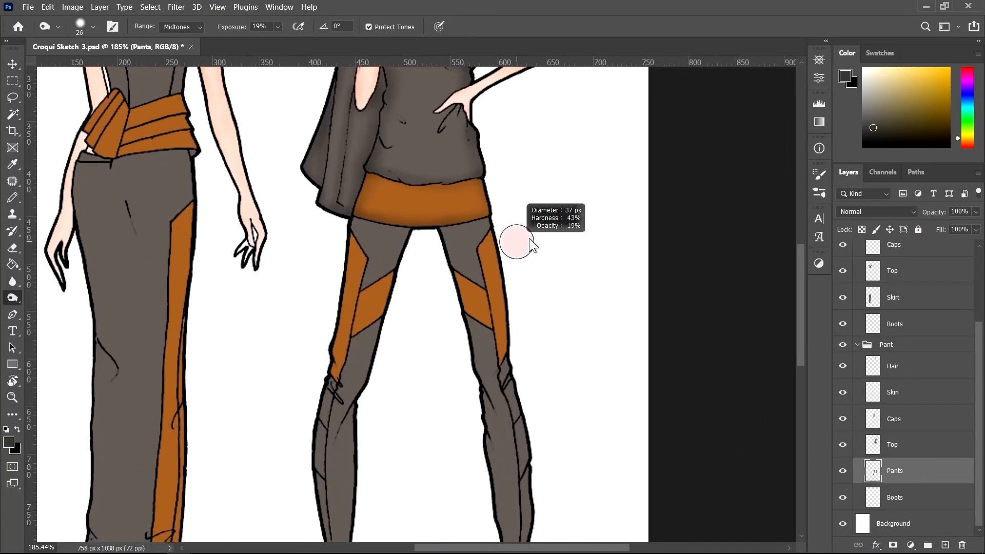
{"action": "mouse_move", "coordinate": [439, 216]}
{"action": "left_mouse_down"}
{"action": "mouse_move", "coordinate": [478, 205]}
{"action": "mouse_move", "coordinate": [350, 213]}
{"action": "mouse_move", "coordinate": [462, 205]}
{"action": "left_mouse_up"}
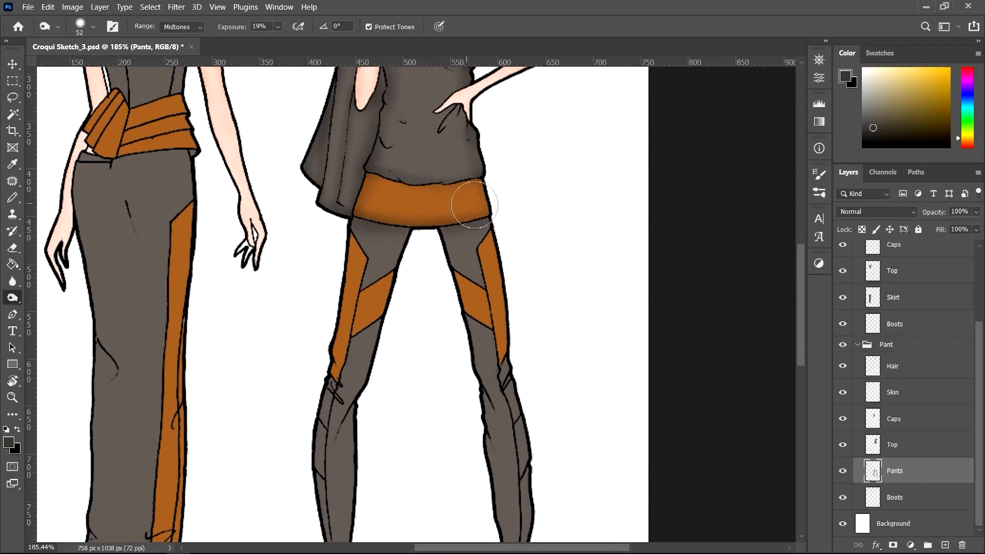
Burn shading down the outer and inner edges of the trouser leg on the hand-on-hip side.
{"action": "left_click_drag", "start_coordinate": [539, 330], "coordinate": [457, 209]}
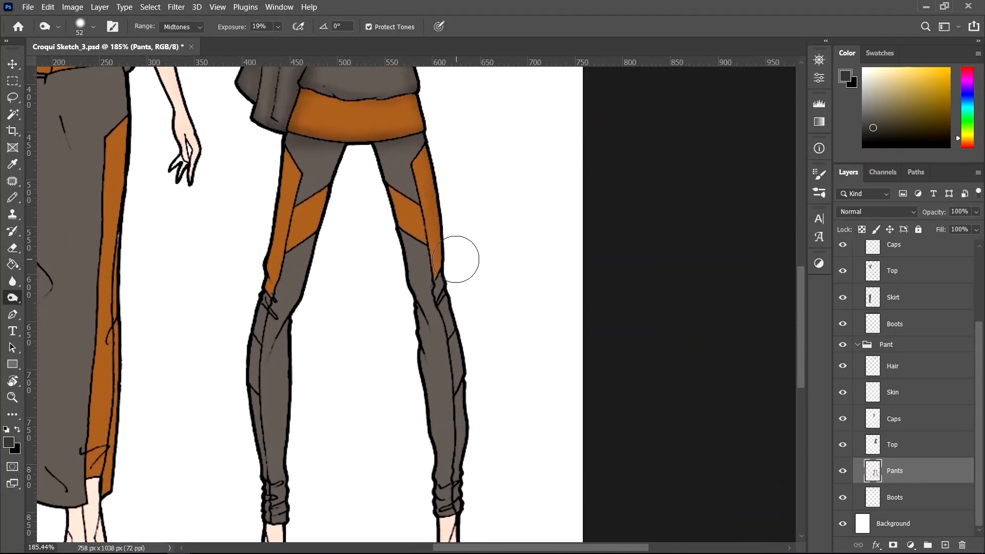
{"action": "left_click_drag", "start_coordinate": [473, 475], "coordinate": [524, 416]}
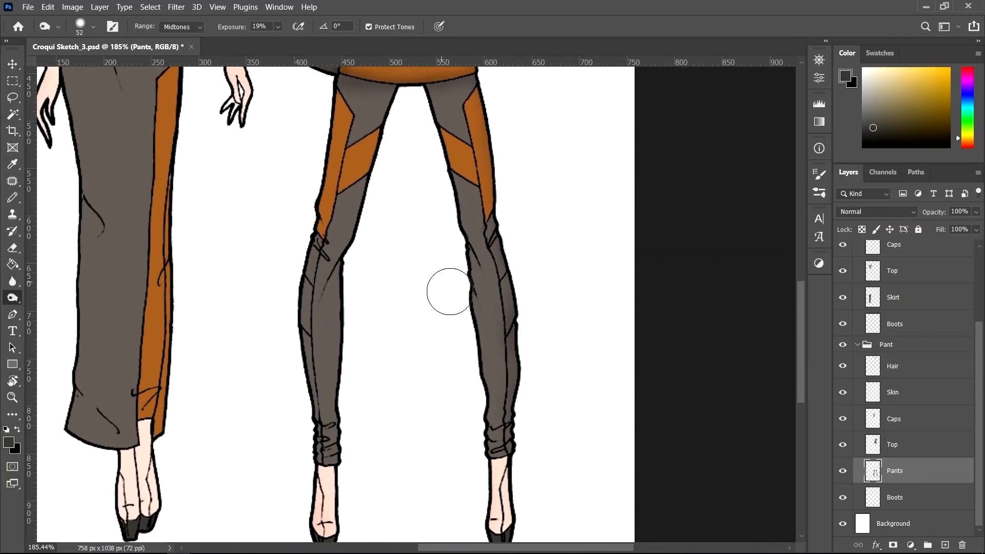
{"action": "left_click_drag", "start_coordinate": [433, 229], "coordinate": [469, 369]}
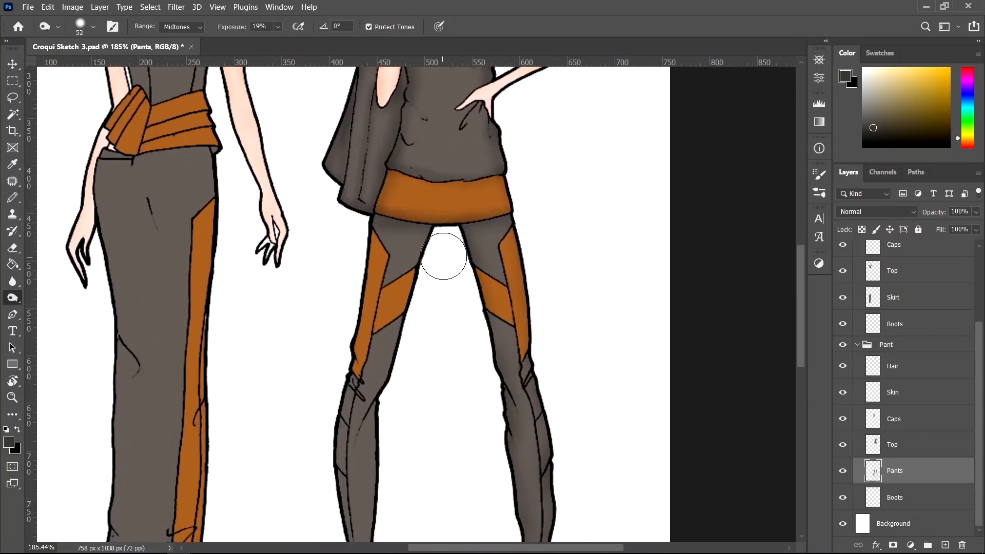
Burn shading down the inner and outer edges of the trouser leg on the cape side.
{"action": "left_click_drag", "start_coordinate": [414, 400], "coordinate": [403, 273]}
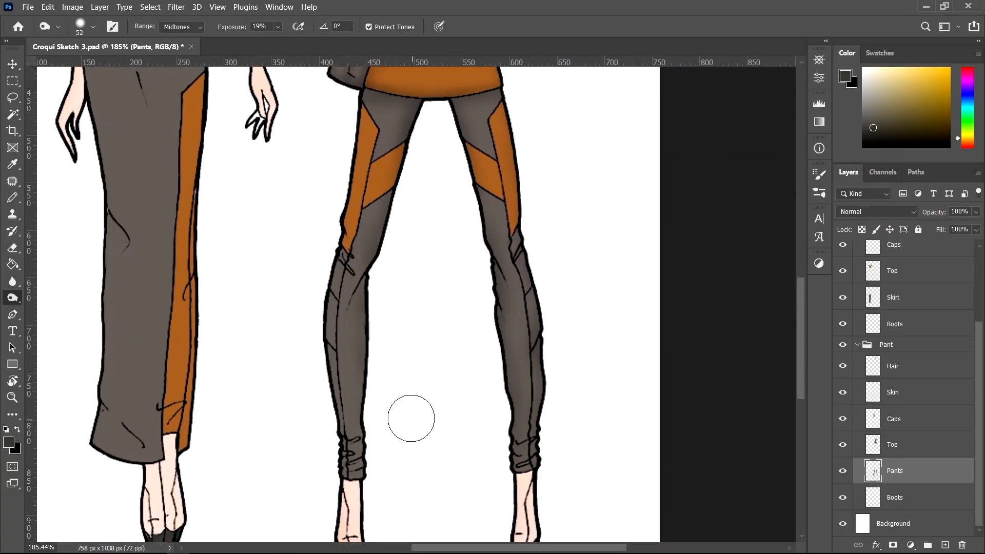
{"action": "mouse_move", "coordinate": [409, 190]}
{"action": "left_mouse_down"}
{"action": "mouse_move", "coordinate": [453, 231]}
{"action": "mouse_move", "coordinate": [459, 269]}
{"action": "left_mouse_up"}
{"action": "mouse_move", "coordinate": [402, 197]}
{"action": "left_mouse_down"}
{"action": "mouse_move", "coordinate": [387, 269]}
{"action": "mouse_move", "coordinate": [389, 248]}
{"action": "left_mouse_up"}
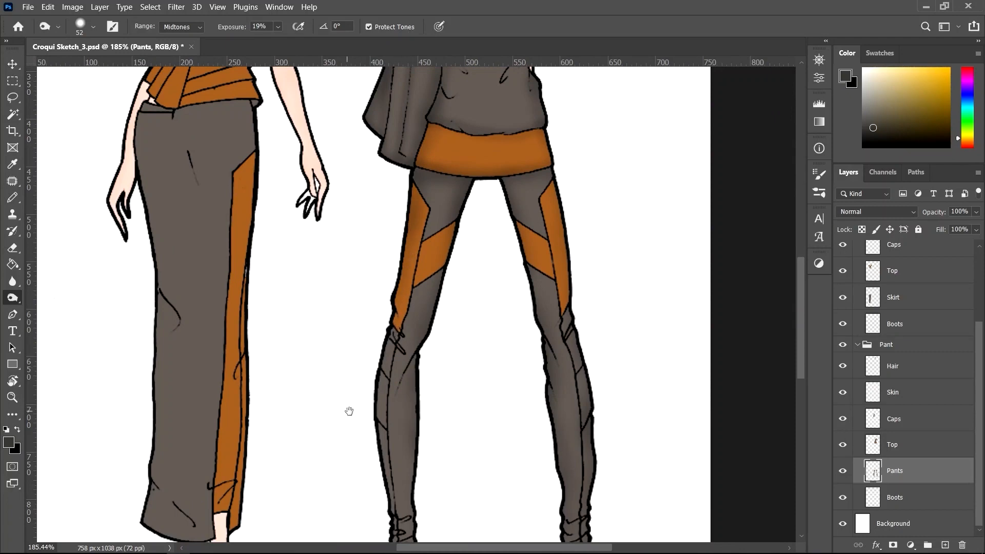
{"action": "left_click_drag", "start_coordinate": [347, 409], "coordinate": [368, 312]}
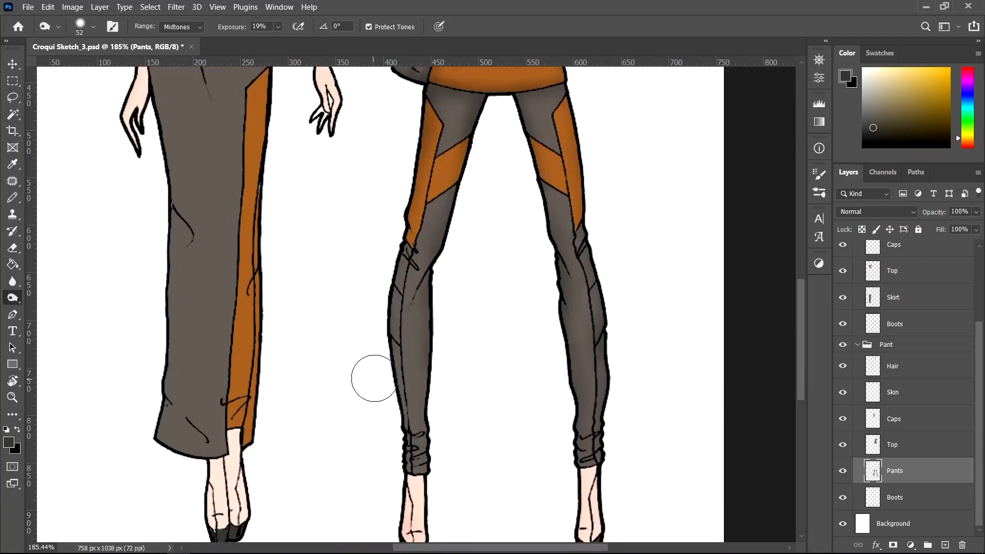
{"action": "mouse_move", "coordinate": [499, 308]}
{"action": "left_mouse_down"}
{"action": "mouse_move", "coordinate": [492, 392]}
{"action": "mouse_move", "coordinate": [477, 416]}
{"action": "left_mouse_up"}
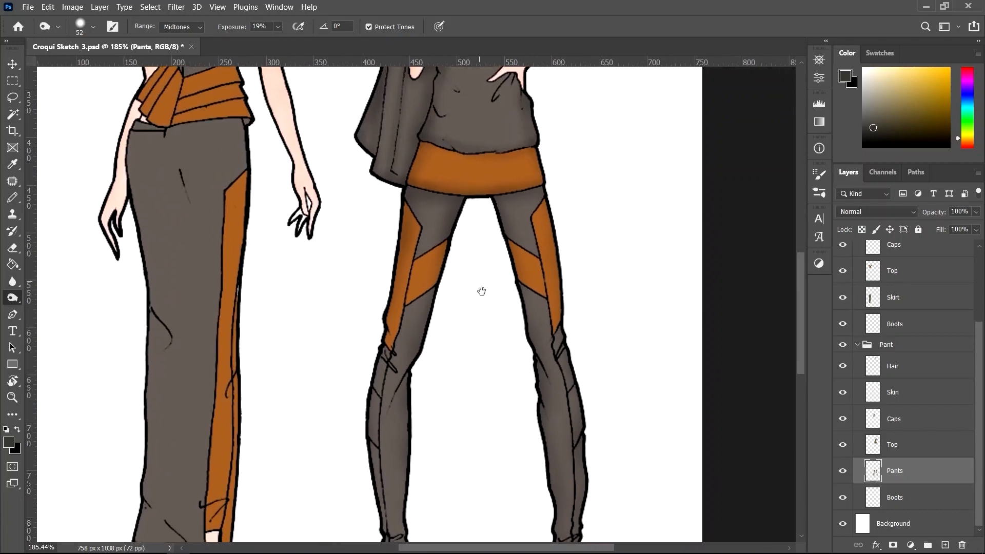
{"action": "left_click_drag", "start_coordinate": [482, 291], "coordinate": [470, 426]}
{"action": "mouse_move", "coordinate": [516, 325]}
{"action": "left_mouse_down"}
{"action": "mouse_move", "coordinate": [487, 337]}
{"action": "mouse_move", "coordinate": [469, 362]}
{"action": "mouse_move", "coordinate": [428, 359]}
{"action": "mouse_move", "coordinate": [395, 439]}
{"action": "left_mouse_up"}
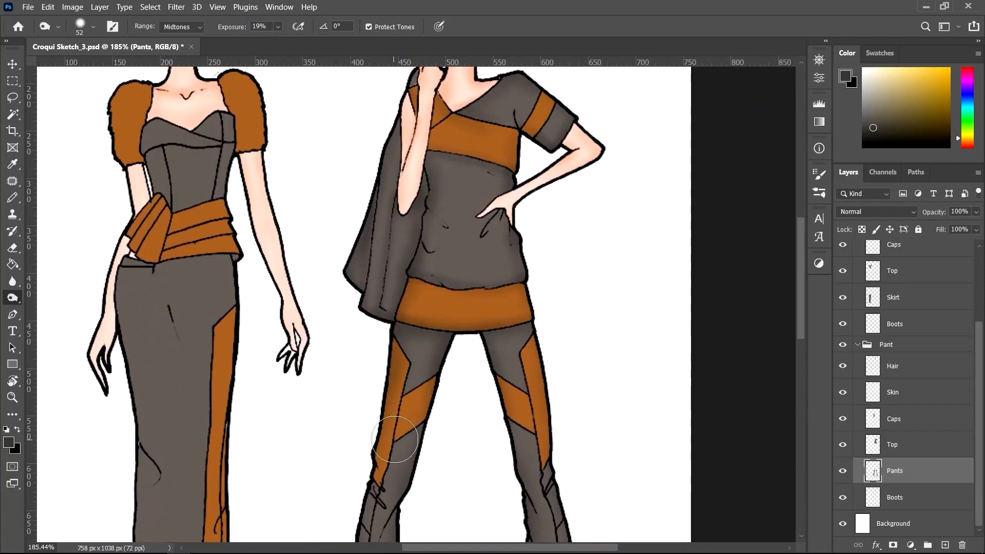
On the dress's Skirt layer, burn shading down the orange side panel of the skirt with the 52 px brush.
{"action": "left_click_drag", "start_coordinate": [559, 359], "coordinate": [648, 406]}
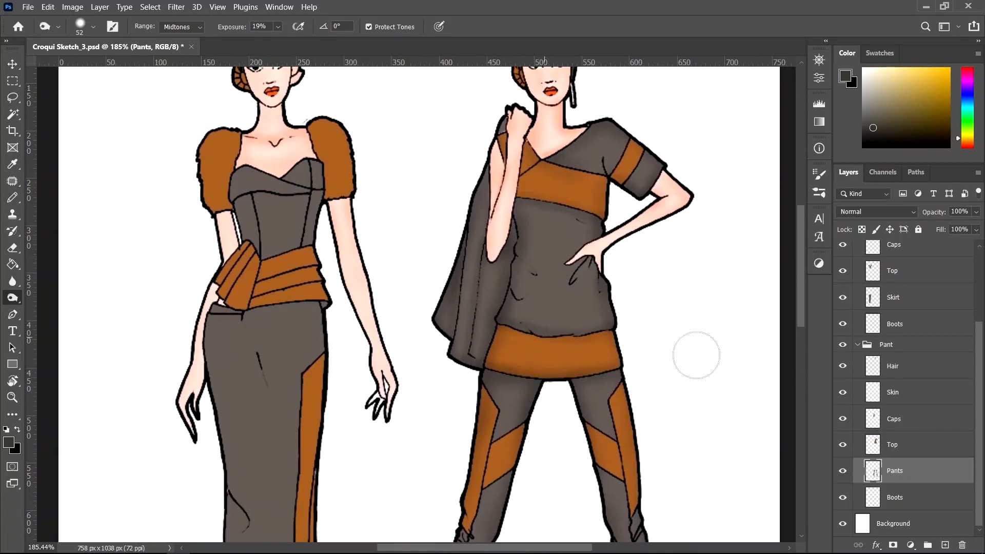
{"action": "scroll", "coordinate": [924, 348], "scroll_direction": "up", "scroll_amount": 3}
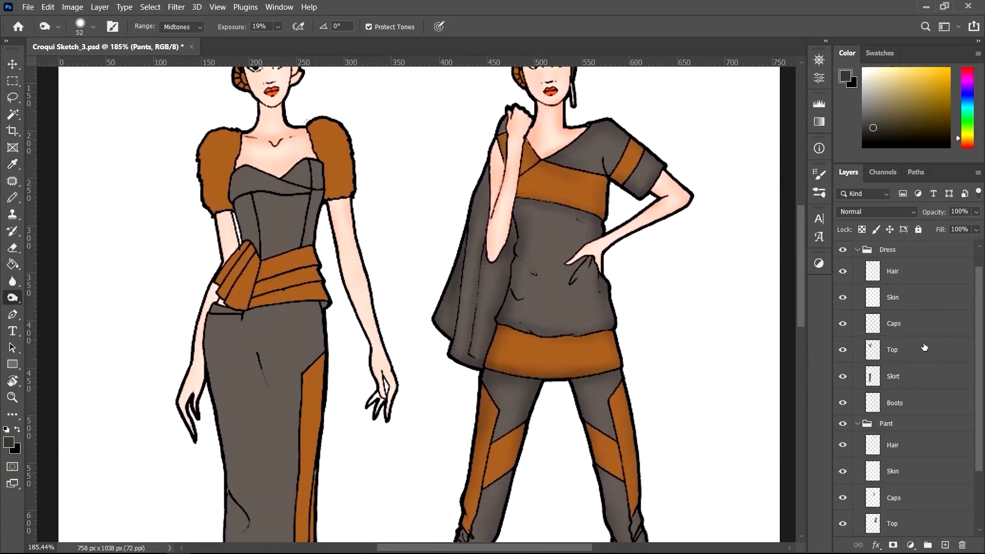
{"action": "left_click", "coordinate": [914, 379]}
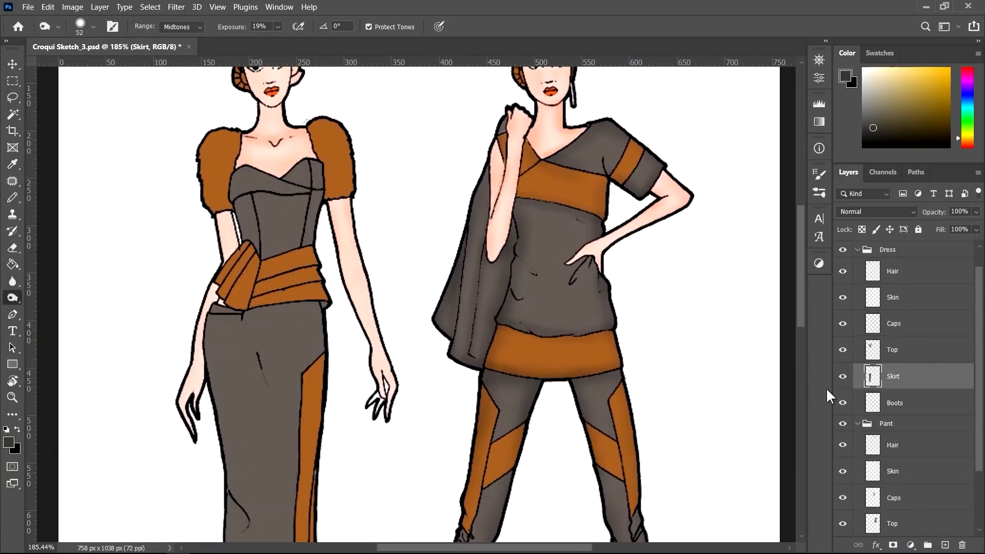
{"action": "left_click_drag", "start_coordinate": [423, 378], "coordinate": [465, 319]}
{"action": "left_click_drag", "start_coordinate": [380, 414], "coordinate": [404, 296]}
{"action": "left_click_drag", "start_coordinate": [398, 205], "coordinate": [385, 436]}
{"action": "left_click_drag", "start_coordinate": [394, 475], "coordinate": [409, 309]}
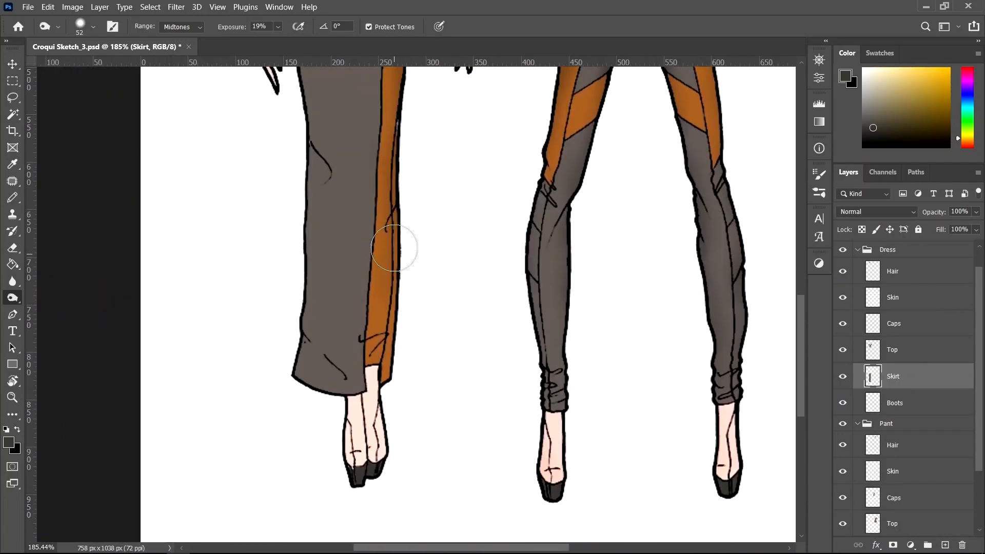
Burn shading along the grey skirt's hem, up its outer edge and across the hips just below the waist sash.
{"action": "mouse_move", "coordinate": [395, 251]}
{"action": "left_mouse_down"}
{"action": "mouse_move", "coordinate": [380, 406]}
{"action": "mouse_move", "coordinate": [314, 387]}
{"action": "left_mouse_up"}
{"action": "left_click_drag", "start_coordinate": [273, 354], "coordinate": [323, 430]}
{"action": "left_click_drag", "start_coordinate": [368, 265], "coordinate": [345, 385]}
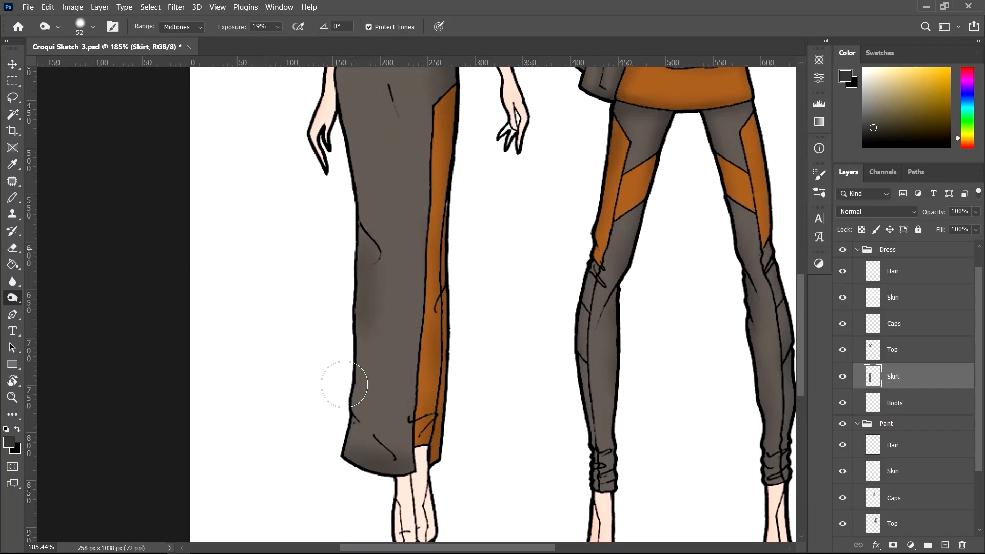
{"action": "left_click_drag", "start_coordinate": [346, 315], "coordinate": [334, 466]}
{"action": "mouse_move", "coordinate": [360, 221]}
{"action": "left_mouse_down"}
{"action": "mouse_move", "coordinate": [374, 416]}
{"action": "mouse_move", "coordinate": [364, 317]}
{"action": "mouse_move", "coordinate": [365, 474]}
{"action": "mouse_move", "coordinate": [480, 220]}
{"action": "left_mouse_up"}
{"action": "left_click_drag", "start_coordinate": [483, 371], "coordinate": [448, 311]}
Reduce the brush to 21 px and burn shading along the seam beside the orange panel and around the skirt's crease lines.
{"action": "left_click_drag", "start_coordinate": [453, 255], "coordinate": [434, 256], "text": "alt"}
{"action": "left_click", "coordinate": [402, 460], "text": "shift"}
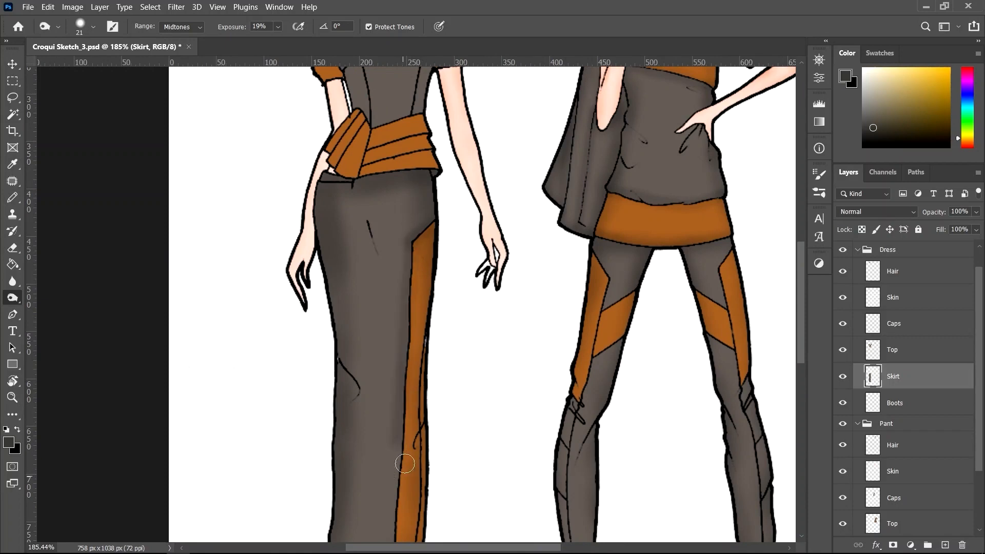
{"action": "scroll", "coordinate": [403, 462], "scroll_direction": "down", "scroll_amount": 5}
{"action": "left_click", "coordinate": [388, 402], "text": "shift"}
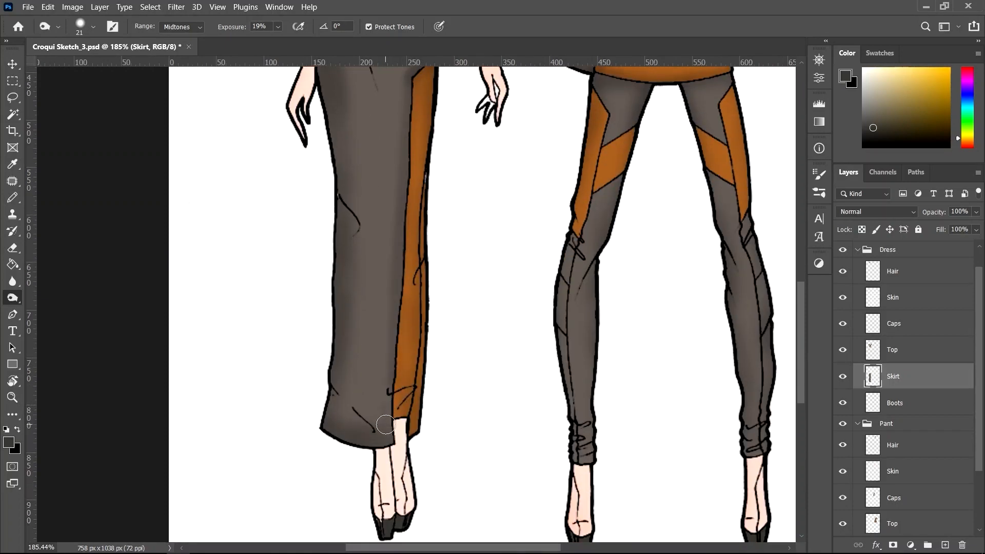
{"action": "scroll", "coordinate": [390, 421], "scroll_direction": "down", "scroll_amount": 2}
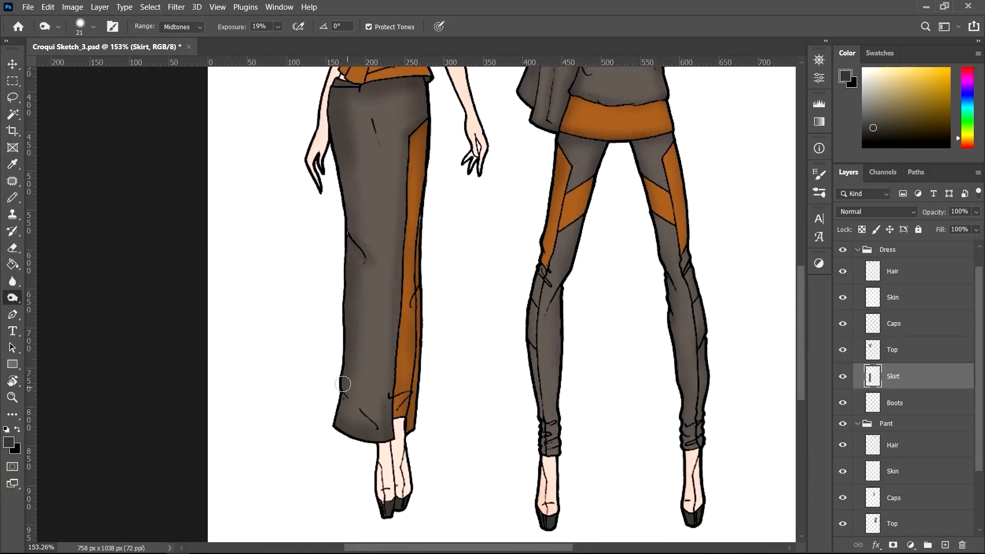
{"action": "scroll", "coordinate": [410, 405], "scroll_direction": "up", "scroll_amount": 4}
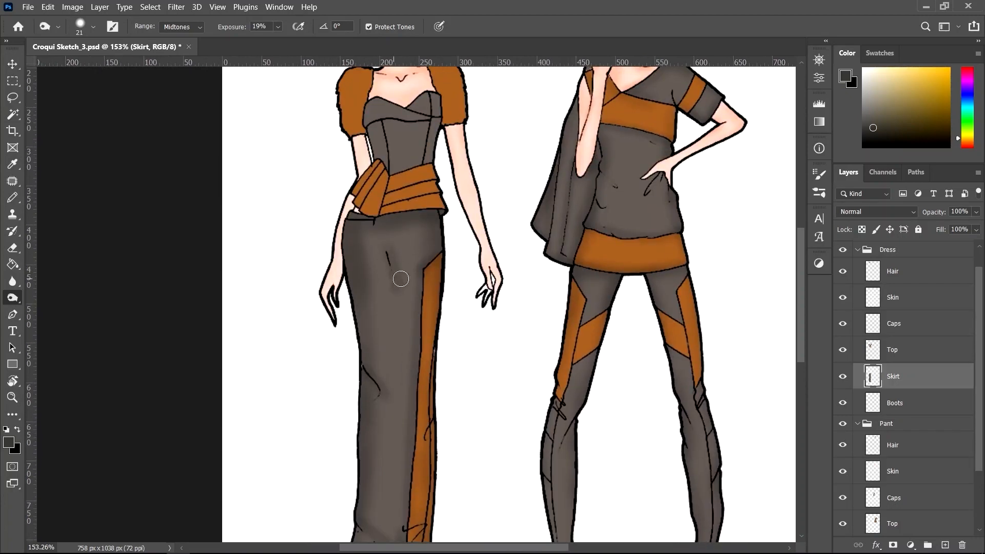
{"action": "scroll", "coordinate": [401, 279], "scroll_direction": "up", "scroll_amount": 2}
{"action": "scroll", "coordinate": [401, 278], "scroll_direction": "right", "scroll_amount": 2}
{"action": "scroll", "coordinate": [593, 310], "scroll_direction": "down", "scroll_amount": 2}
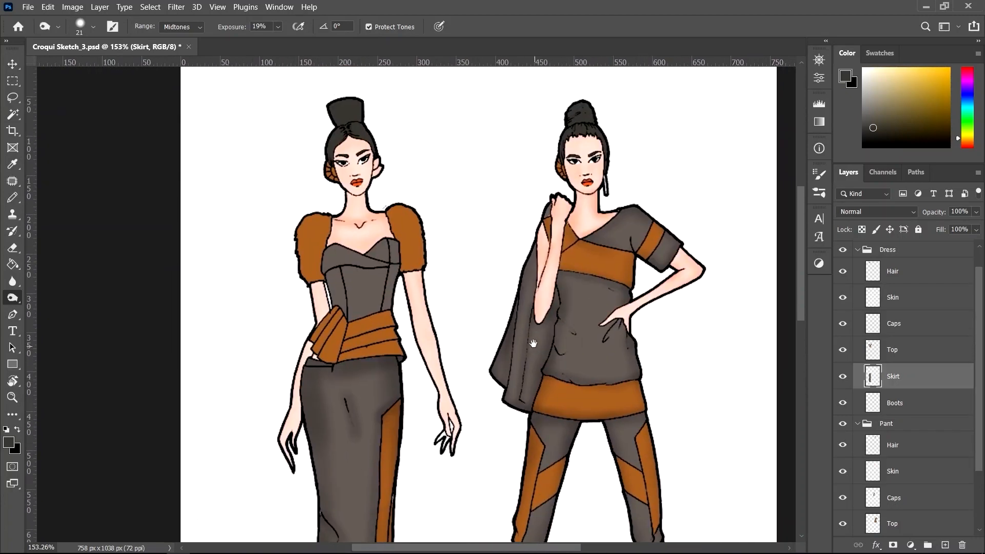
On the dress's Top layer, burn shading over the bodice's folded neckline band, side panels and seams with 30, 28 and 10 px brushes.
{"action": "scroll", "coordinate": [358, 297], "scroll_direction": "up", "scroll_amount": 5}
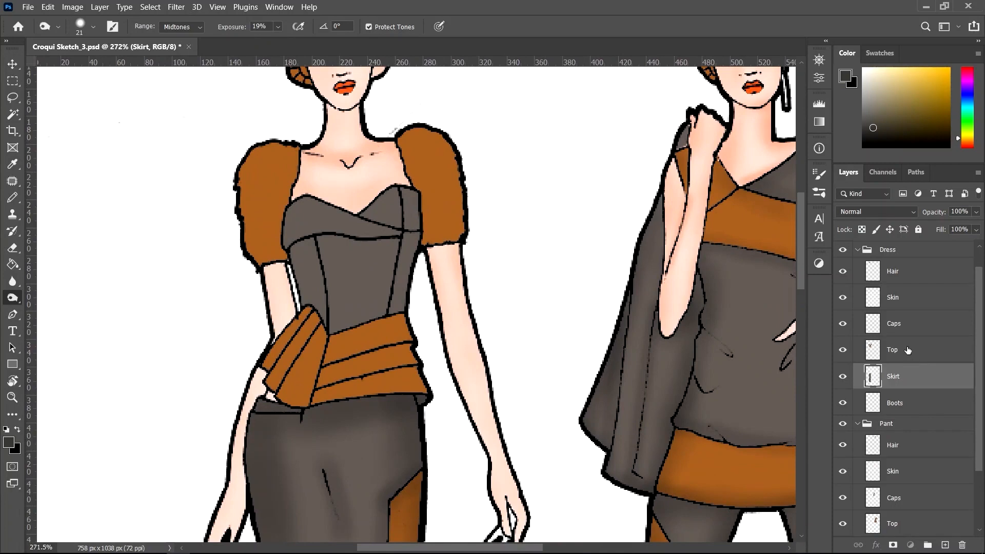
{"action": "left_click", "coordinate": [908, 351]}
{"action": "scroll", "coordinate": [452, 308], "scroll_direction": "up", "scroll_amount": 2}
{"action": "scroll", "coordinate": [452, 308], "scroll_direction": "left", "scroll_amount": 2}
{"action": "right_click", "coordinate": [451, 256], "text": "alt"}
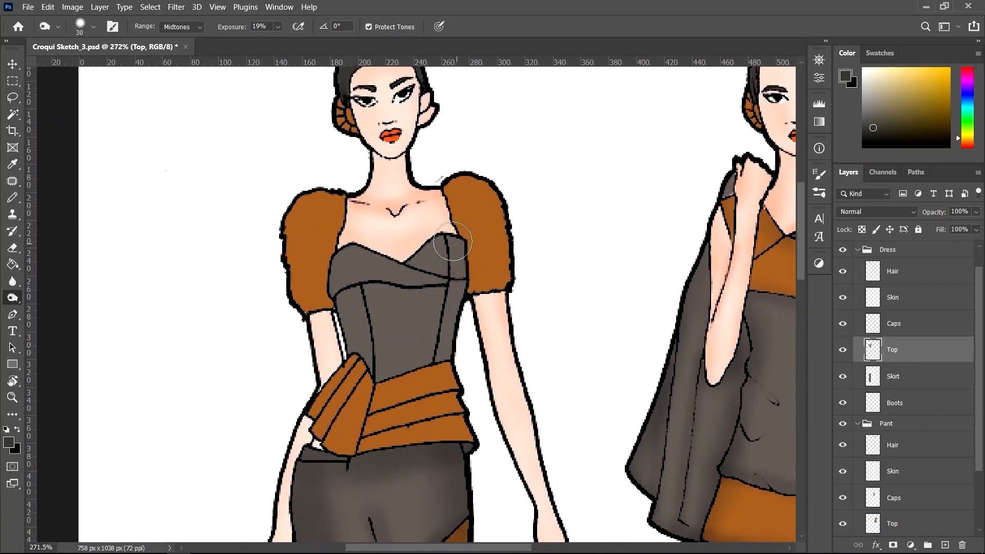
{"action": "mouse_move", "coordinate": [453, 242]}
{"action": "left_mouse_down"}
{"action": "mouse_move", "coordinate": [402, 259]}
{"action": "mouse_move", "coordinate": [467, 284]}
{"action": "mouse_move", "coordinate": [410, 276]}
{"action": "mouse_move", "coordinate": [345, 243]}
{"action": "mouse_move", "coordinate": [332, 245]}
{"action": "mouse_move", "coordinate": [331, 265]}
{"action": "mouse_move", "coordinate": [346, 300]}
{"action": "mouse_move", "coordinate": [334, 296]}
{"action": "mouse_move", "coordinate": [343, 349]}
{"action": "mouse_move", "coordinate": [379, 374]}
{"action": "mouse_move", "coordinate": [470, 360]}
{"action": "mouse_move", "coordinate": [460, 342]}
{"action": "left_mouse_up"}
{"action": "right_click", "coordinate": [410, 249], "text": "alt"}
{"action": "right_click", "coordinate": [346, 348], "text": "alt"}
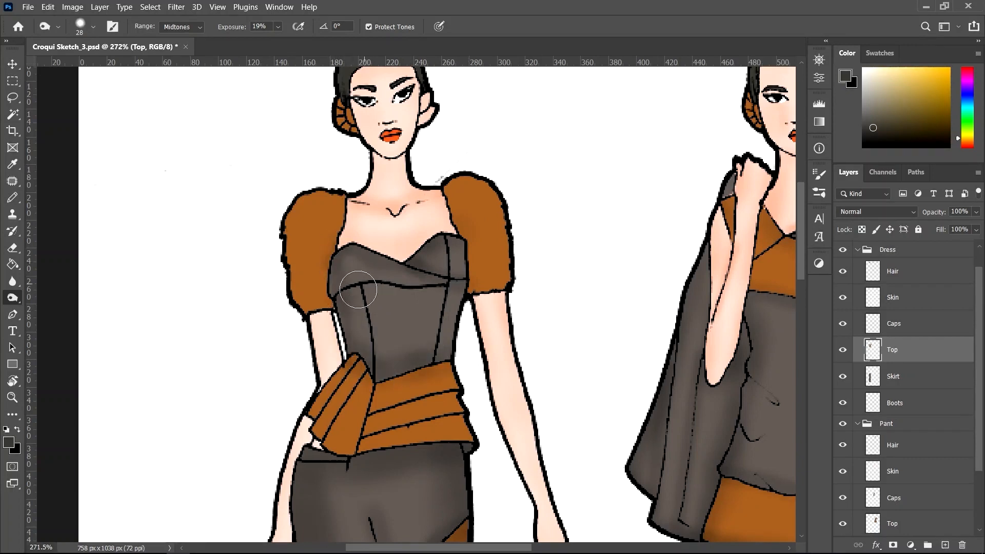
{"action": "right_click", "coordinate": [364, 297], "text": "alt"}
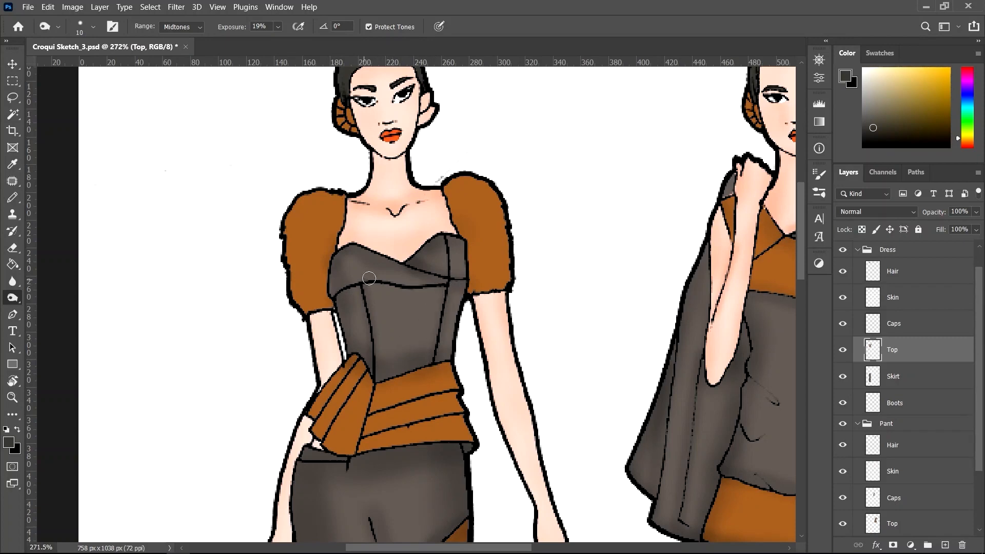
Burn shading into the fold lines, lower edge and gathered knot of the orange waist sash, using small brushes from 6 to 13 px.
{"action": "left_click_drag", "start_coordinate": [458, 392], "coordinate": [451, 282]}
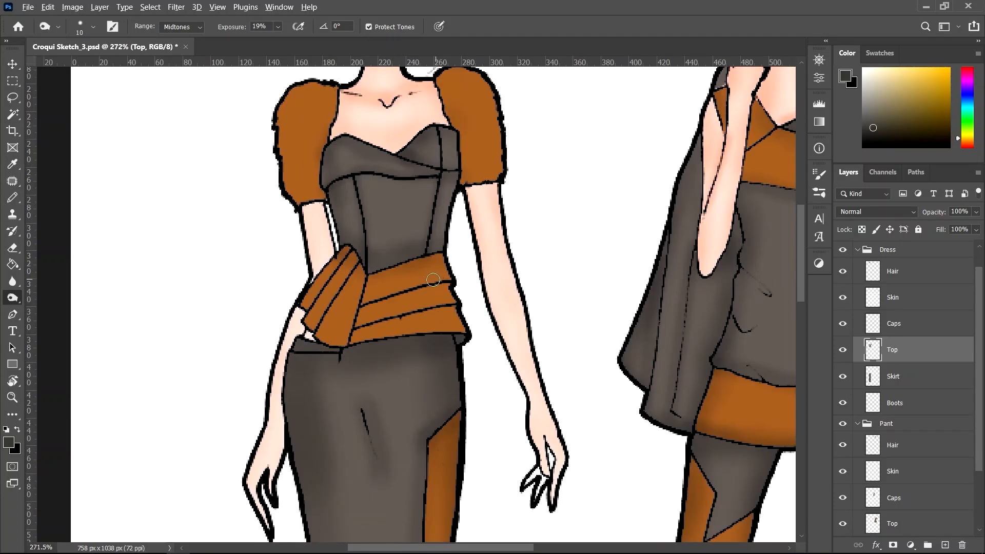
{"action": "scroll", "coordinate": [403, 308], "scroll_direction": "up", "scroll_amount": 3}
{"action": "right_click", "coordinate": [337, 240], "text": "alt"}
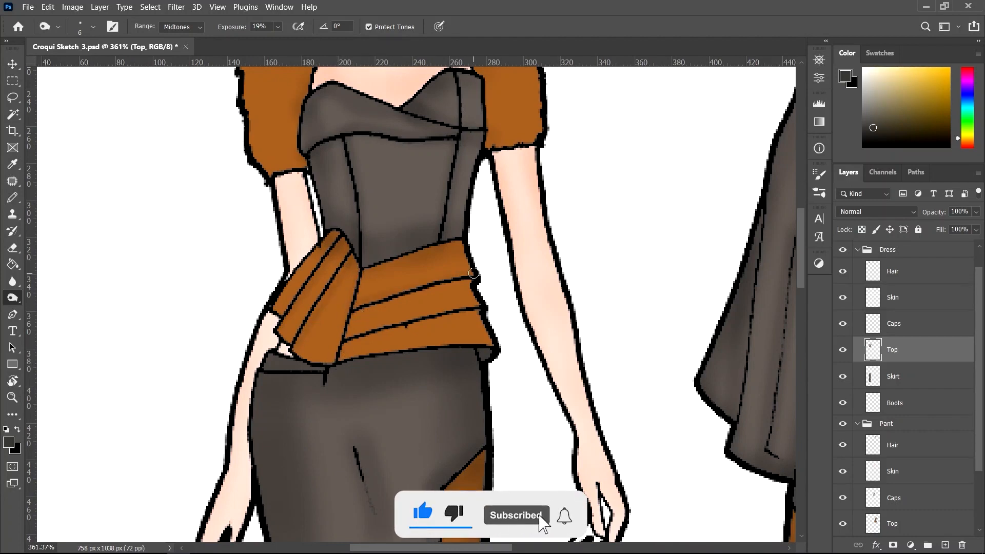
{"action": "right_click", "coordinate": [422, 314], "text": "alt"}
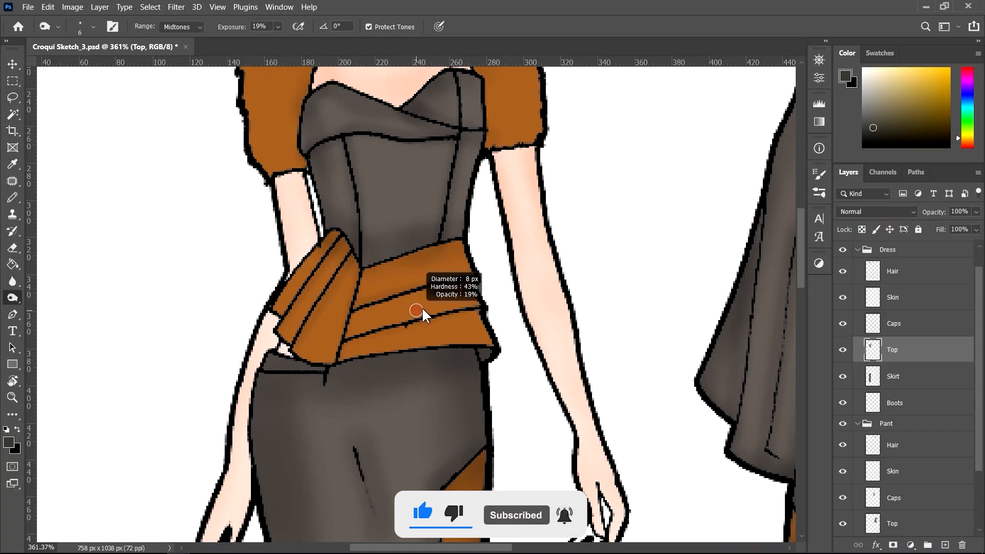
{"action": "left_click_drag", "start_coordinate": [341, 338], "coordinate": [478, 308]}
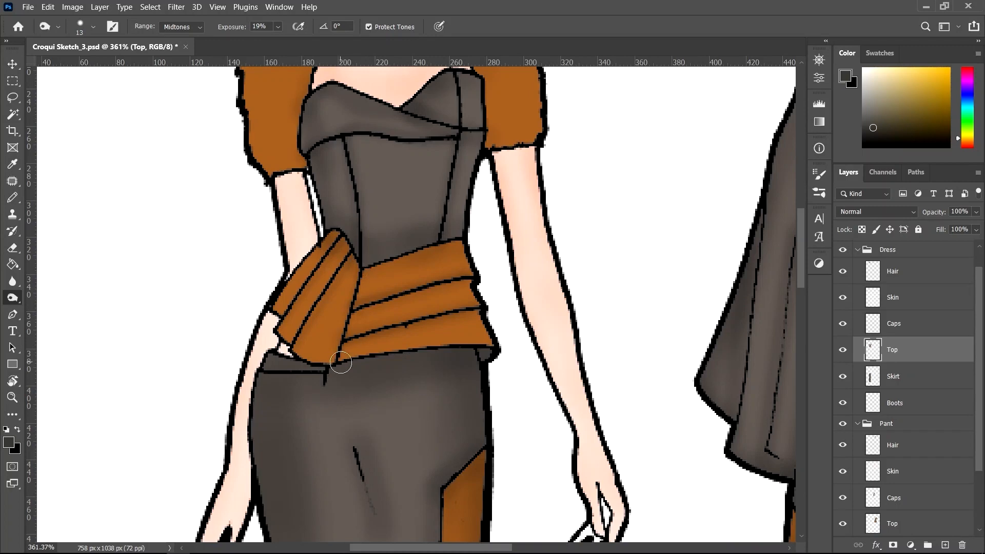
{"action": "left_click_drag", "start_coordinate": [341, 363], "coordinate": [359, 260]}
Switch from the Burn Tool to the Dodge Tool for highlighting the dress's top.
{"action": "key", "text": "ctrl+0"}
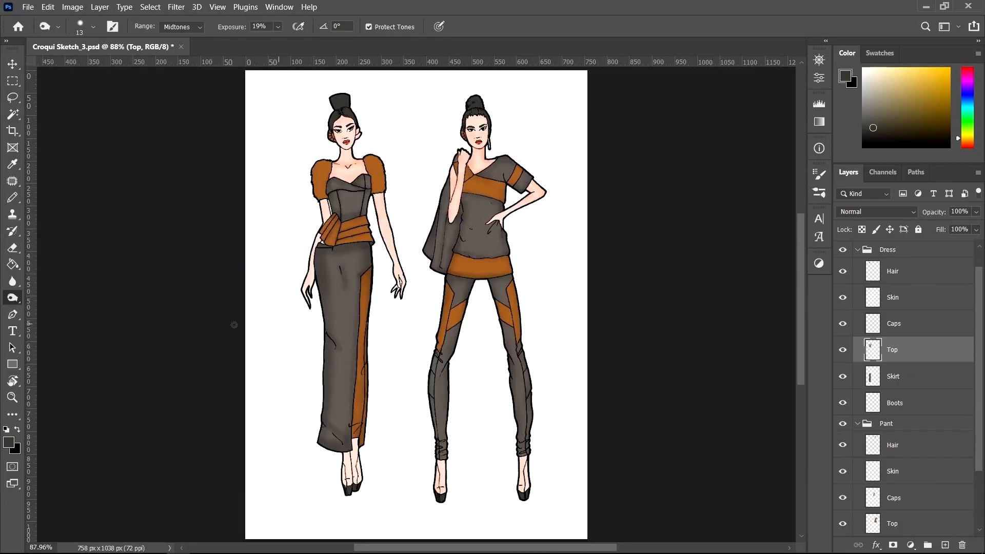
{"action": "right_click", "coordinate": [14, 298]}
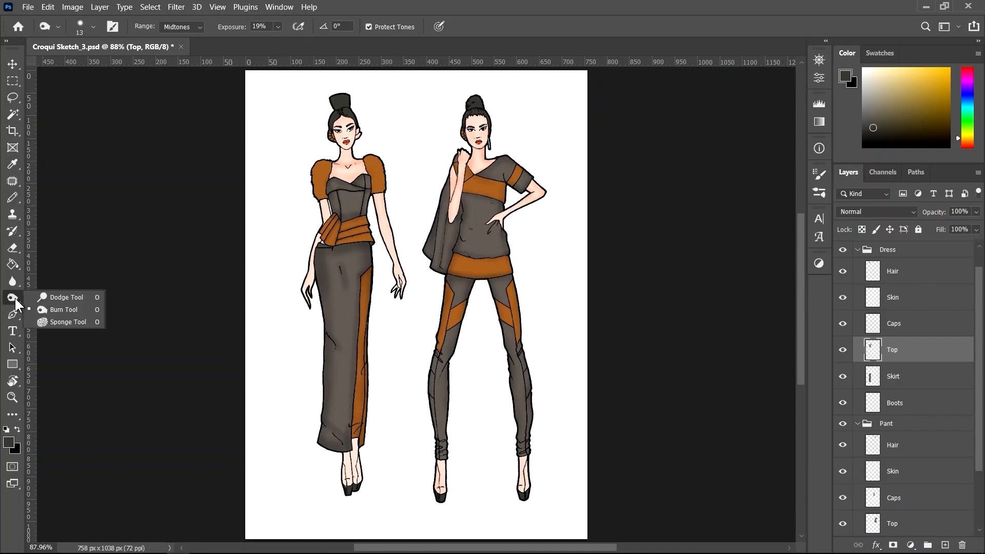
{"action": "left_click", "coordinate": [59, 294]}
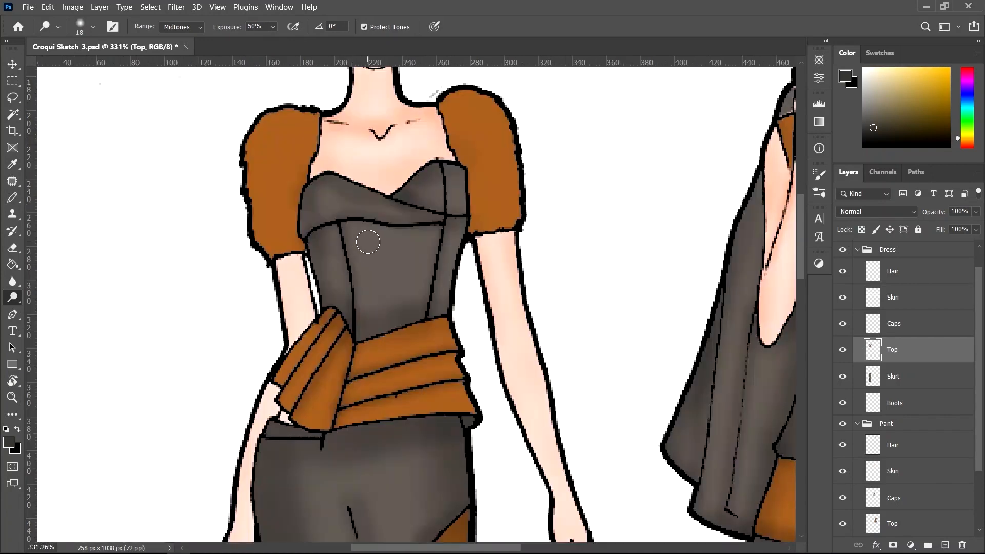
{"action": "left_click_drag", "start_coordinate": [367, 241], "coordinate": [385, 286]}
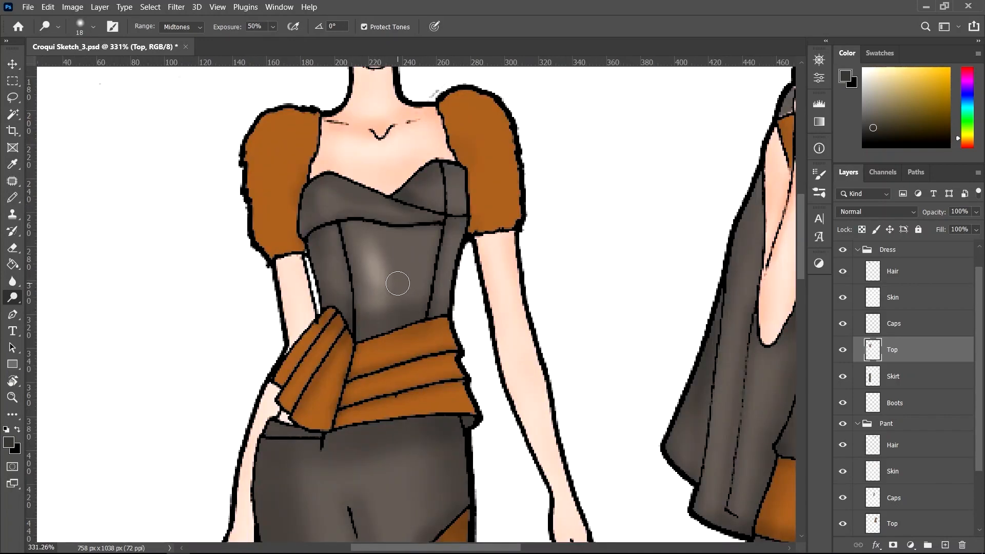
{"action": "key", "text": "ctrl+z"}
{"action": "key", "text": "ctrl+z"}
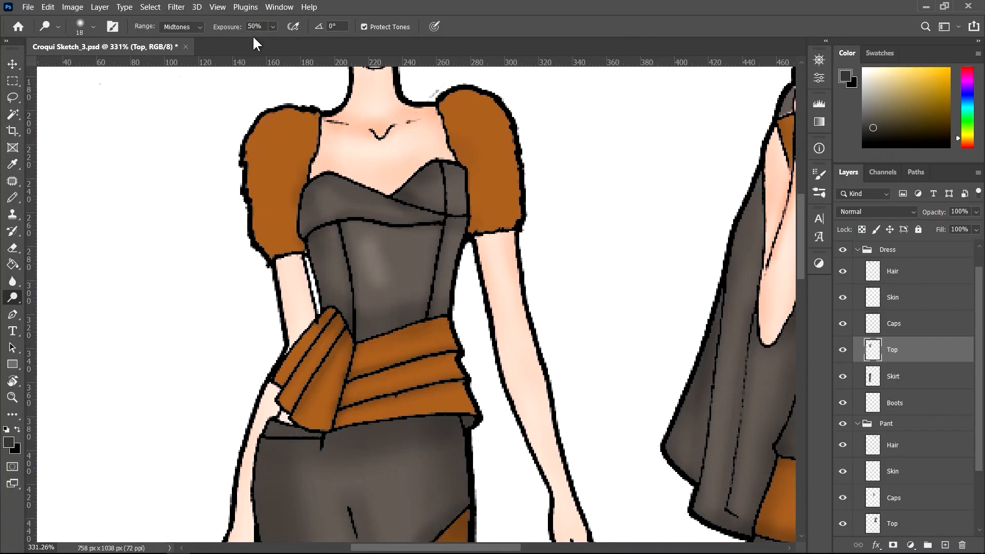
Set the Dodge exposure to 13% with a 28 px Soft Round brush and highlight the centre panel of the grey bodice.
{"action": "left_click", "coordinate": [273, 27]}
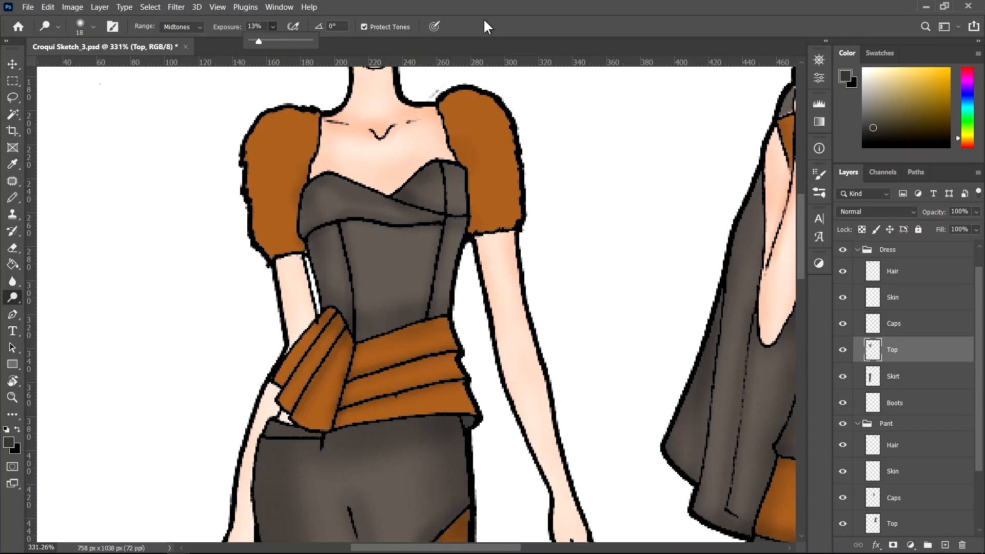
{"action": "left_click", "coordinate": [513, 13]}
{"action": "right_click", "coordinate": [375, 234], "text": "alt"}
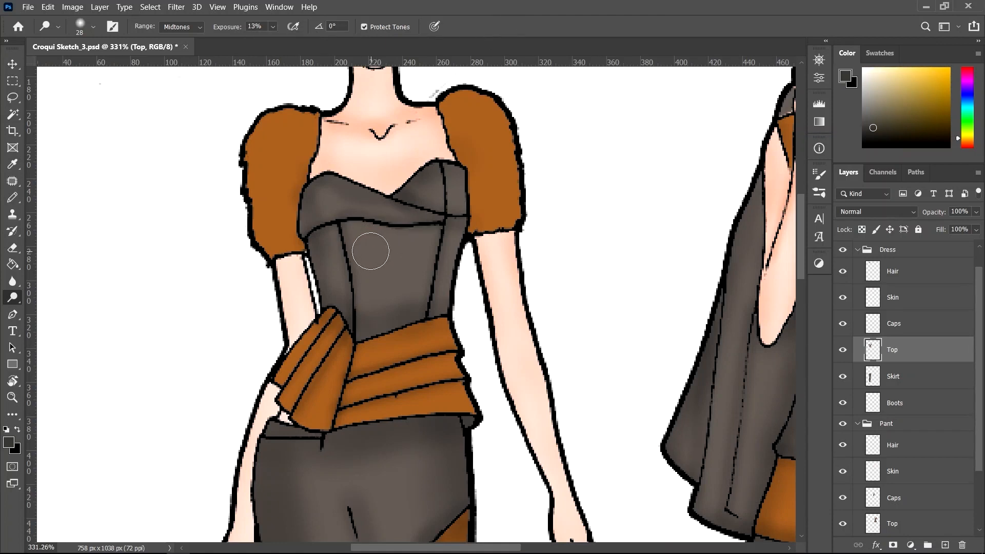
{"action": "right_click", "coordinate": [375, 255]}
{"action": "left_click", "coordinate": [468, 408]}
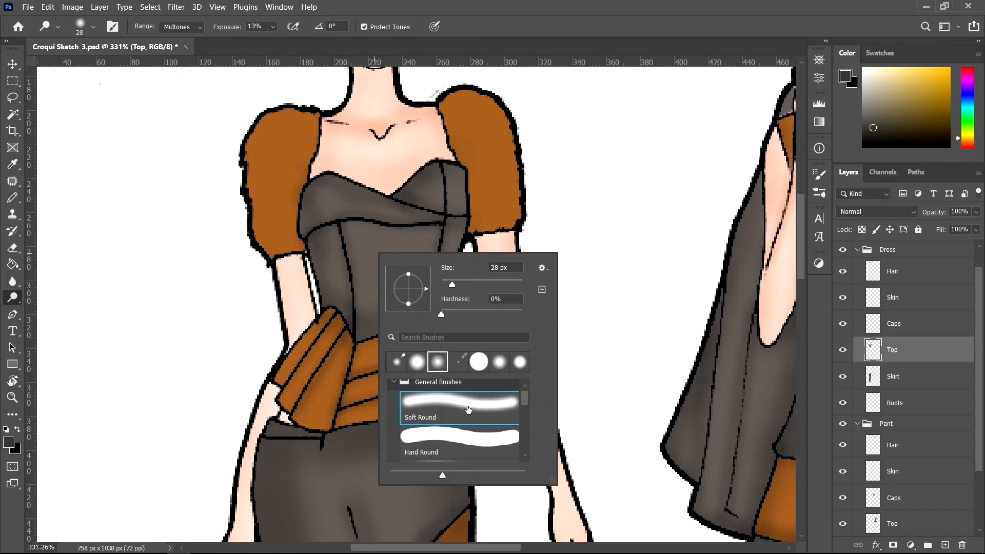
{"action": "left_click", "coordinate": [627, 2]}
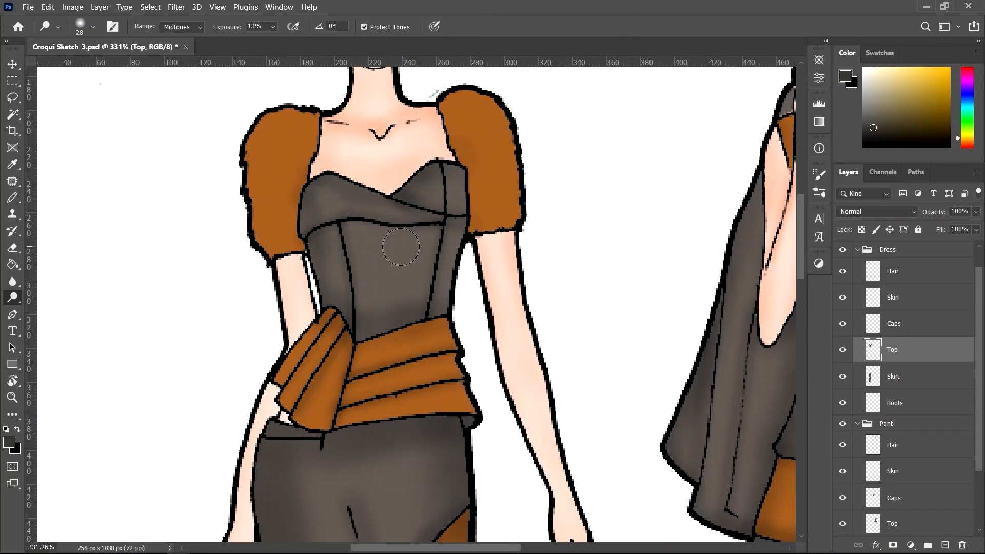
{"action": "mouse_move", "coordinate": [400, 247]}
{"action": "left_mouse_down"}
{"action": "mouse_move", "coordinate": [374, 253]}
{"action": "mouse_move", "coordinate": [409, 300]}
{"action": "mouse_move", "coordinate": [333, 200]}
{"action": "mouse_move", "coordinate": [381, 260]}
{"action": "mouse_move", "coordinate": [443, 242]}
{"action": "mouse_move", "coordinate": [421, 275]}
{"action": "left_mouse_up"}
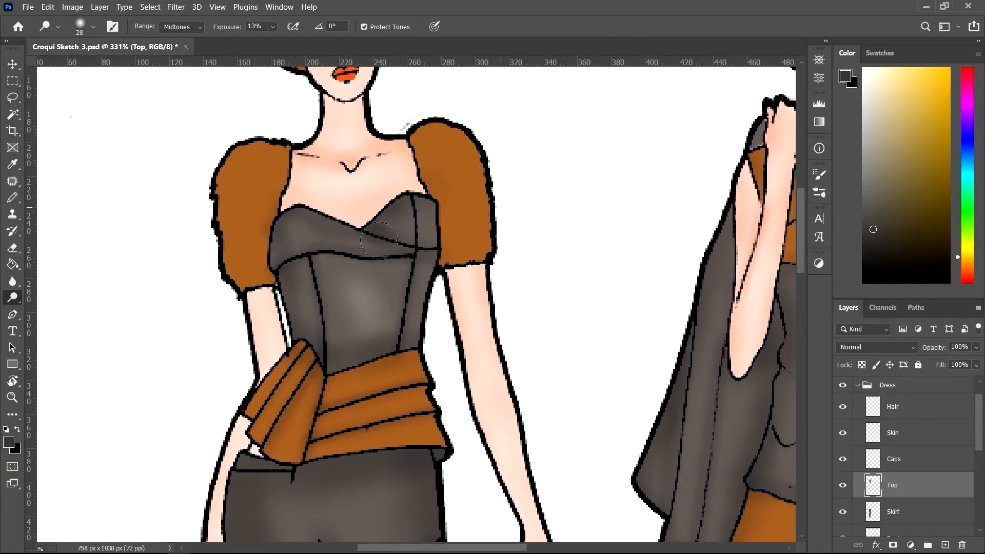
Switch to the Burn Tool and shade the edges of both orange puff sleeves with 36 px and 20 px brushes.
{"action": "right_click", "coordinate": [12, 298]}
{"action": "left_click", "coordinate": [61, 308]}
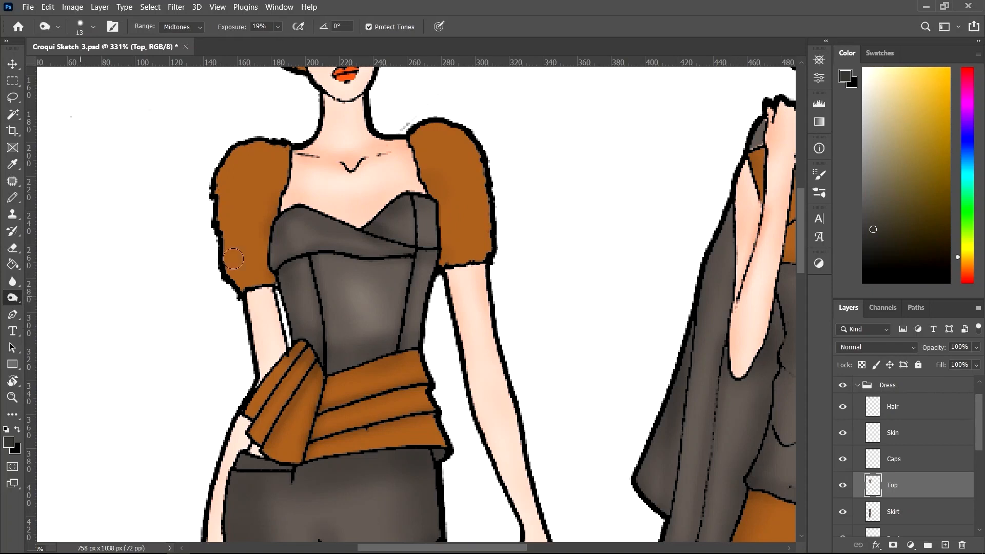
{"action": "right_click", "coordinate": [475, 157], "text": "alt"}
{"action": "left_click_drag", "start_coordinate": [418, 123], "coordinate": [479, 165]}
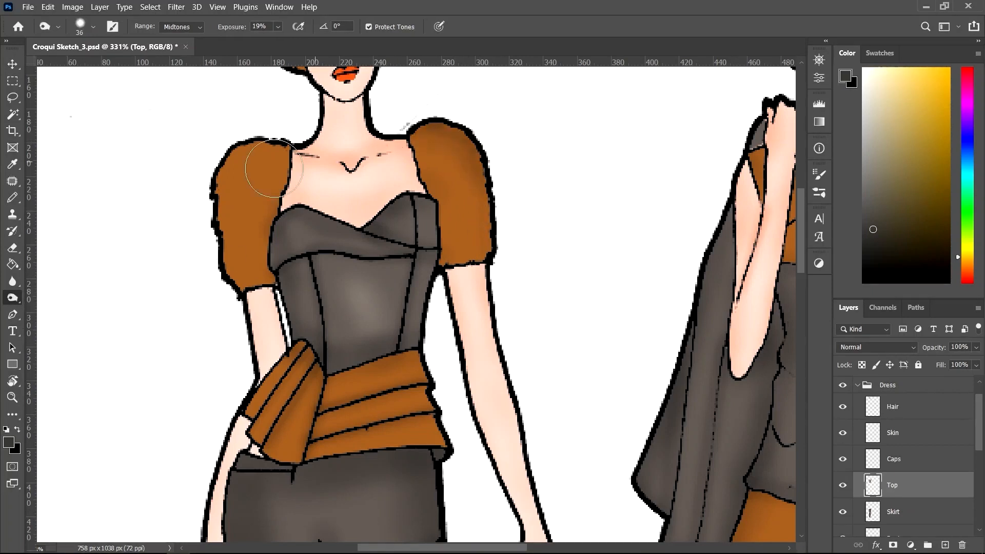
{"action": "right_click", "coordinate": [193, 253], "text": "alt"}
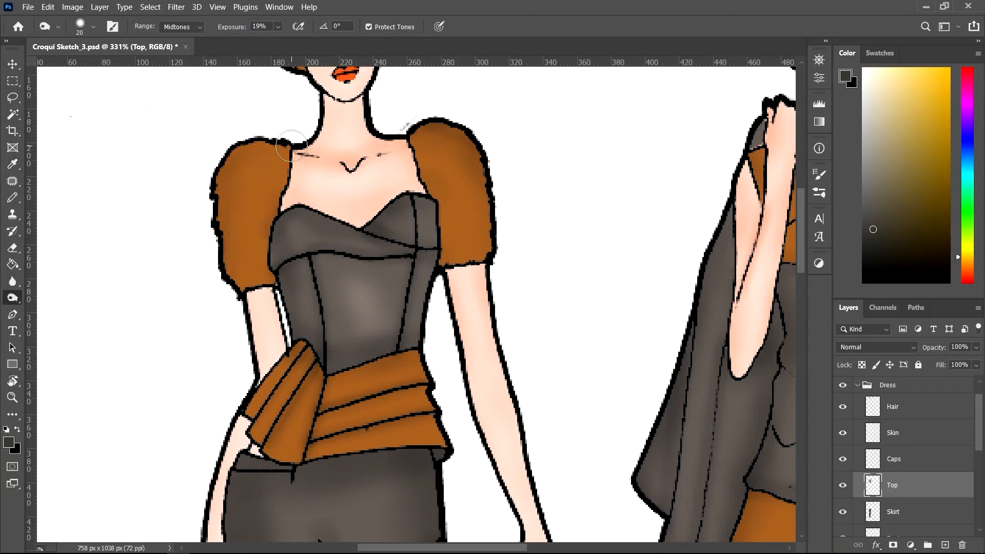
{"action": "left_click_drag", "start_coordinate": [291, 146], "coordinate": [274, 281]}
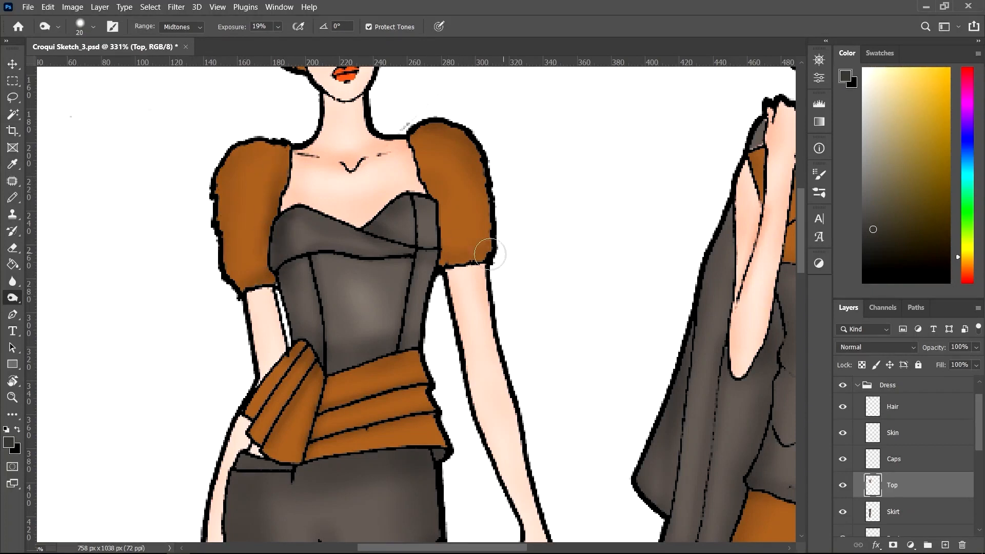
{"action": "mouse_move", "coordinate": [430, 144]}
{"action": "left_mouse_down"}
{"action": "mouse_move", "coordinate": [440, 212]}
{"action": "mouse_move", "coordinate": [434, 267]}
{"action": "left_mouse_up"}
Switch to the Dodge Tool and highlight the middle of both orange puff sleeves with the 28 px brush at 13% exposure.
{"action": "right_click", "coordinate": [12, 297]}
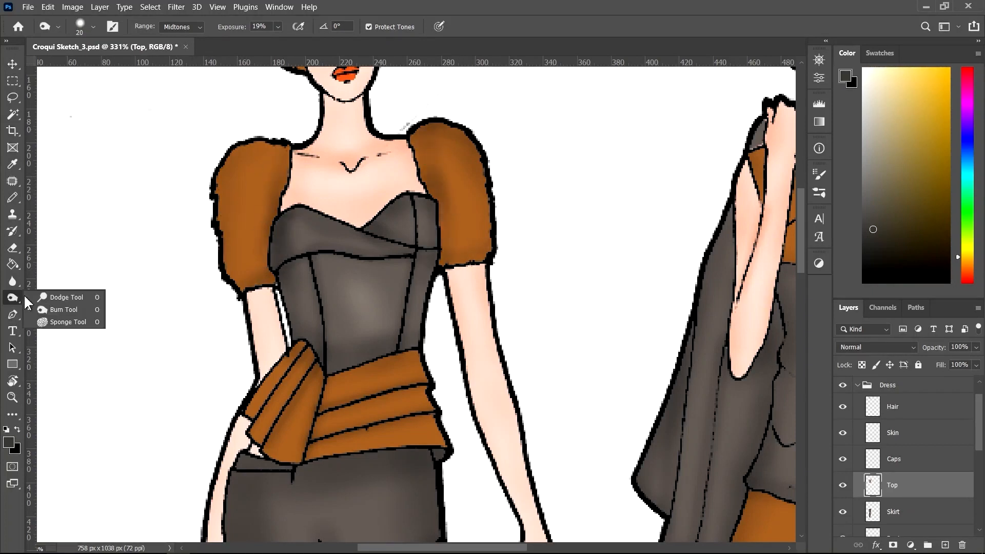
{"action": "left_click", "coordinate": [65, 298]}
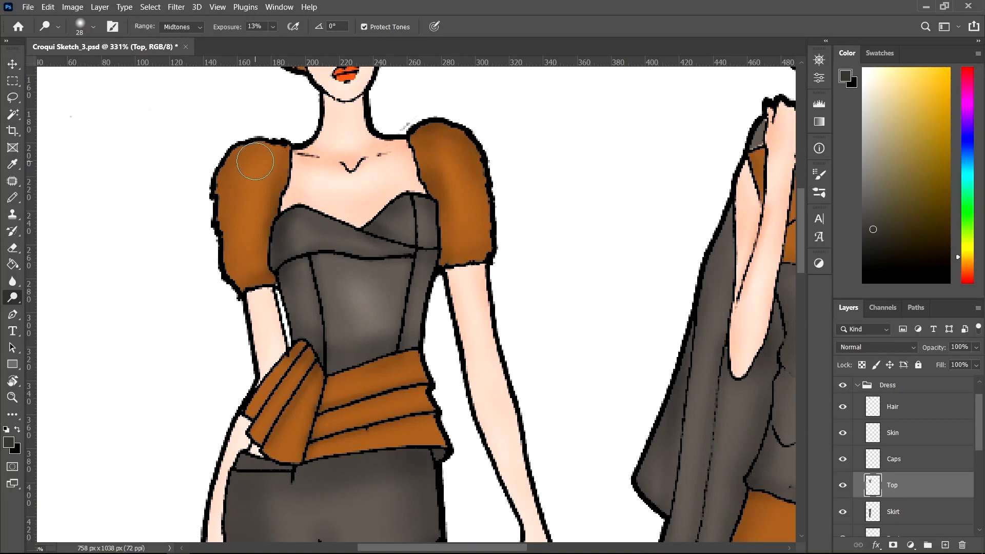
{"action": "mouse_move", "coordinate": [255, 161]}
{"action": "left_mouse_down"}
{"action": "mouse_move", "coordinate": [276, 269]}
{"action": "mouse_move", "coordinate": [262, 166]}
{"action": "mouse_move", "coordinate": [243, 222]}
{"action": "mouse_move", "coordinate": [245, 256]}
{"action": "left_mouse_up"}
{"action": "left_click_drag", "start_coordinate": [442, 151], "coordinate": [456, 191]}
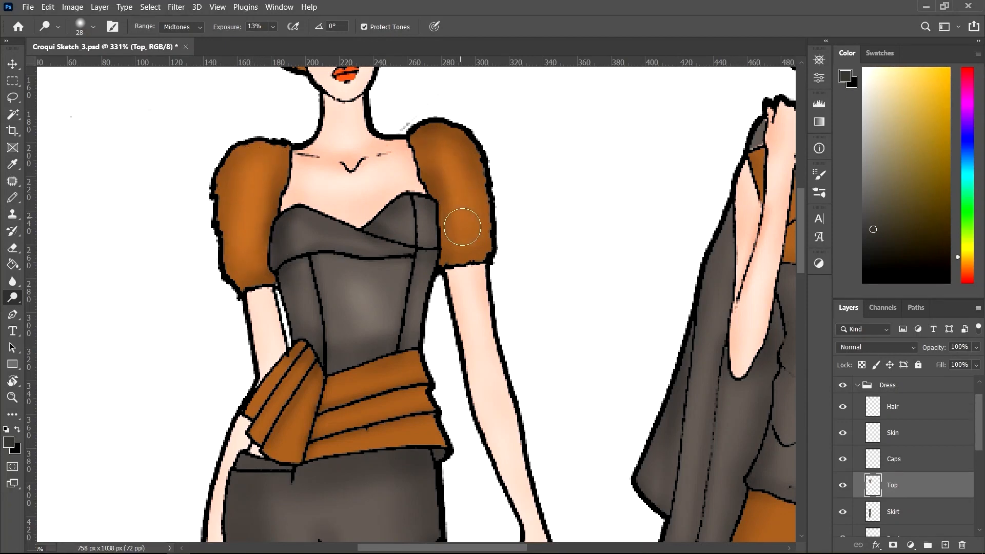
Highlight the folds of the orange side bow at the dress's waist with the Dodge Tool, using 7 px and 4 px brushes.
{"action": "left_click_drag", "start_coordinate": [493, 312], "coordinate": [525, 231]}
{"action": "left_click_drag", "start_coordinate": [413, 317], "coordinate": [439, 282]}
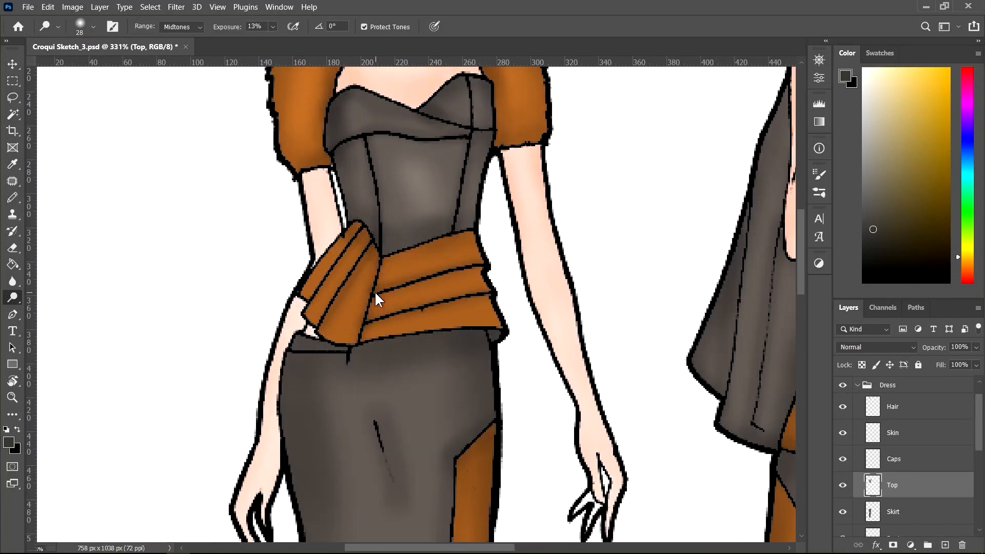
{"action": "left_click_drag", "start_coordinate": [376, 293], "coordinate": [356, 306]}
{"action": "scroll", "coordinate": [357, 309], "scroll_direction": "up", "scroll_amount": 4}
{"action": "left_click_drag", "start_coordinate": [368, 293], "coordinate": [361, 293]}
{"action": "left_click_drag", "start_coordinate": [388, 253], "coordinate": [383, 252]}
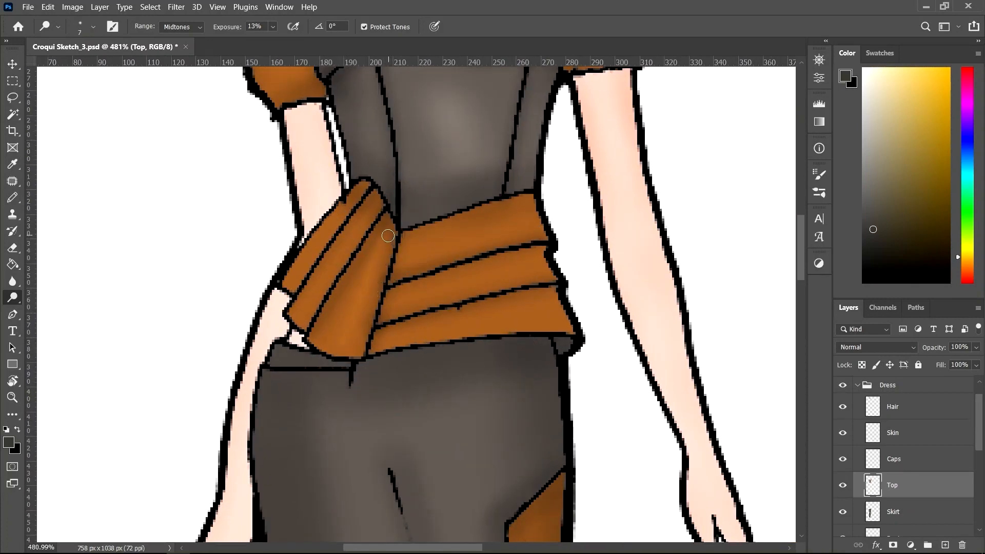
{"action": "left_click_drag", "start_coordinate": [372, 204], "coordinate": [374, 205]}
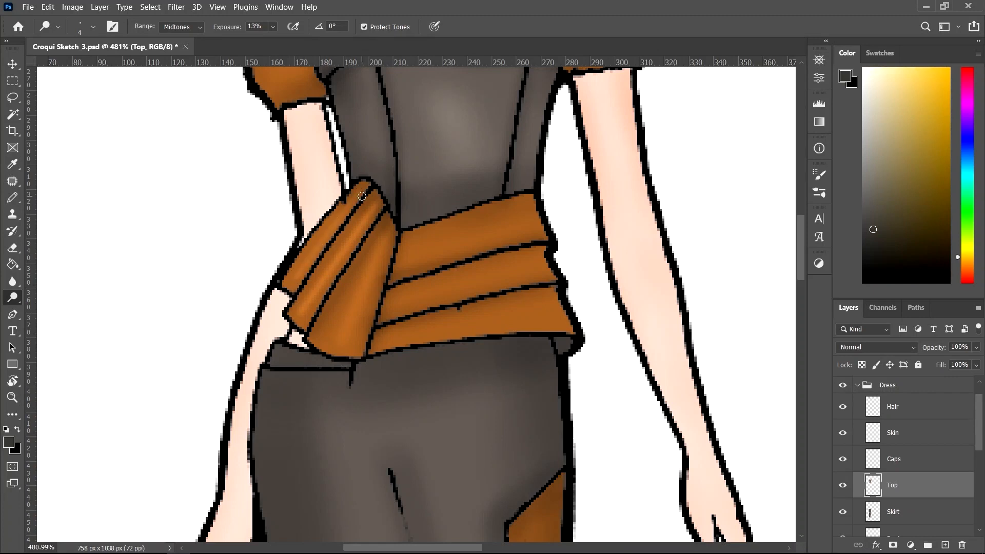
Highlight the three horizontal folds of the dress's orange waist sash with an 11 px brush.
{"action": "left_click_drag", "start_coordinate": [525, 253], "coordinate": [456, 268]}
{"action": "right_click", "coordinate": [368, 269], "text": "alt"}
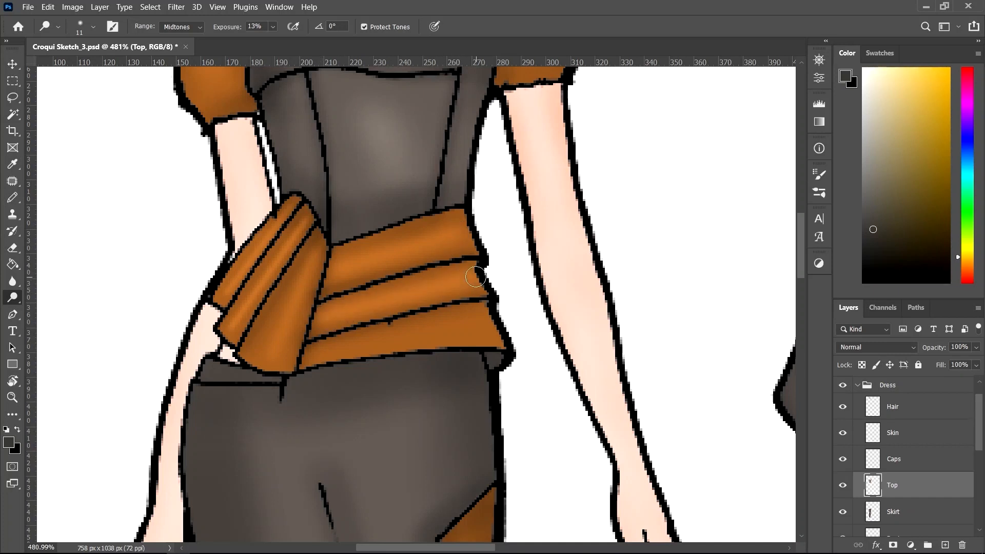
{"action": "scroll", "coordinate": [308, 318], "scroll_direction": "down", "scroll_amount": 2}
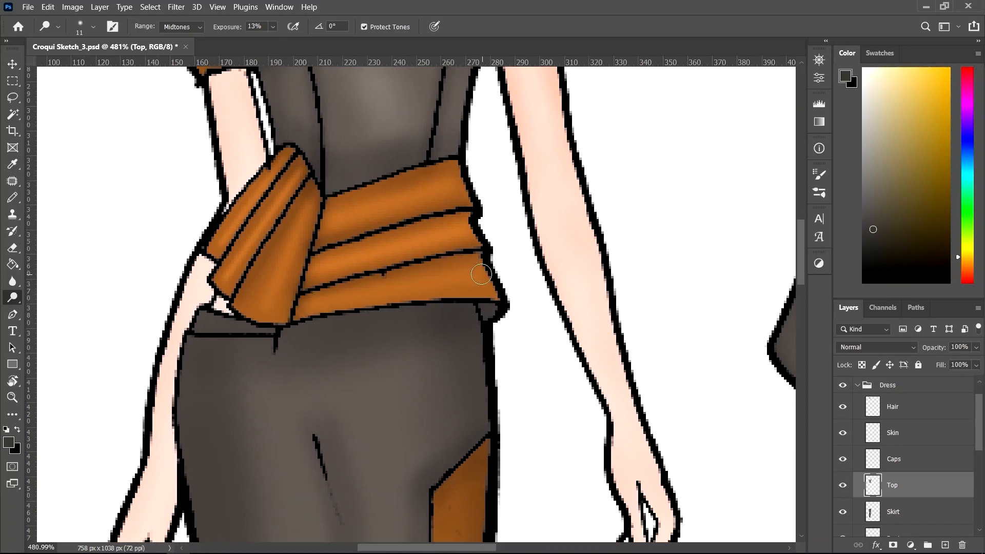
Highlight the grey bodice's centre panel, side panel and crossed bust folds with 7 px and 9 px brushes.
{"action": "scroll", "coordinate": [497, 242], "scroll_direction": "down", "scroll_amount": 3}
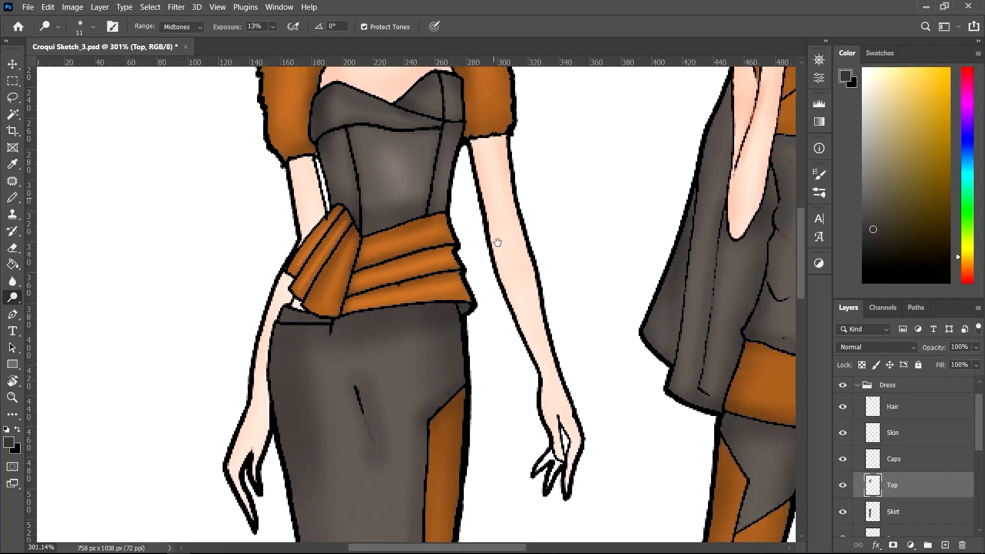
{"action": "scroll", "coordinate": [378, 260], "scroll_direction": "up", "scroll_amount": 3}
{"action": "scroll", "coordinate": [323, 273], "scroll_direction": "up", "scroll_amount": 2}
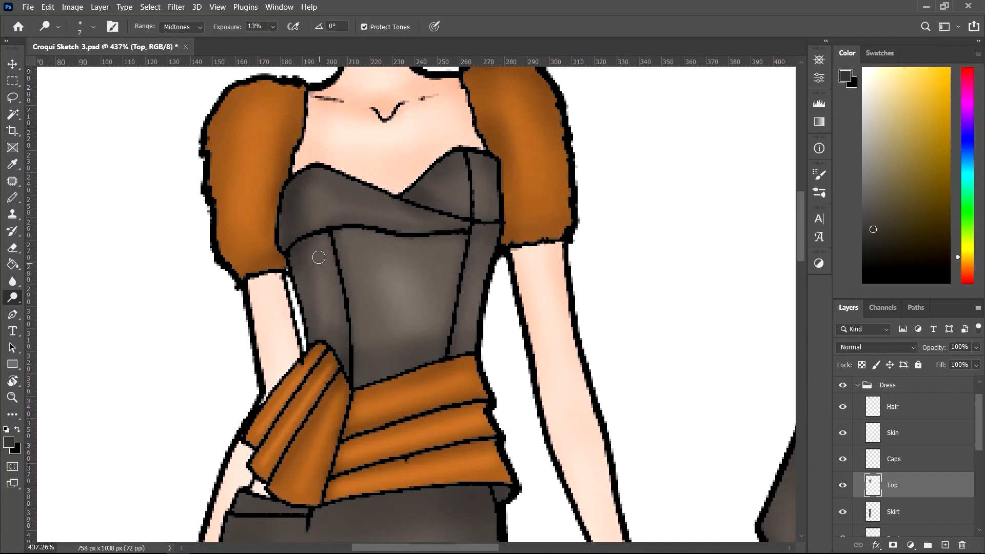
{"action": "mouse_move", "coordinate": [394, 274]}
{"action": "left_mouse_down"}
{"action": "mouse_move", "coordinate": [377, 301]}
{"action": "mouse_move", "coordinate": [404, 336]}
{"action": "mouse_move", "coordinate": [426, 273]}
{"action": "left_mouse_up"}
{"action": "left_click_drag", "start_coordinate": [348, 202], "coordinate": [331, 203]}
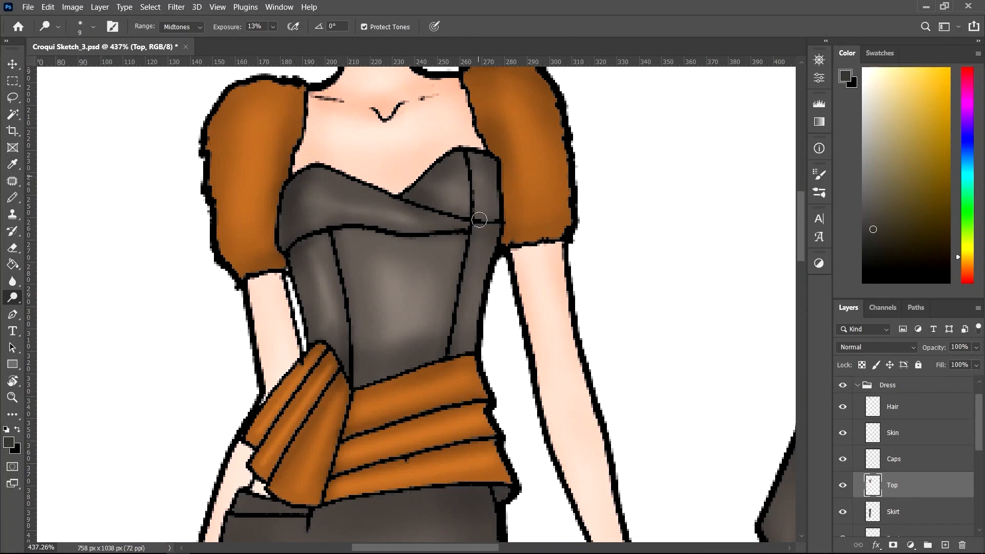
{"action": "scroll", "coordinate": [463, 259], "scroll_direction": "down", "scroll_amount": 5}
{"action": "scroll", "coordinate": [462, 267], "scroll_direction": "down", "scroll_amount": 3}
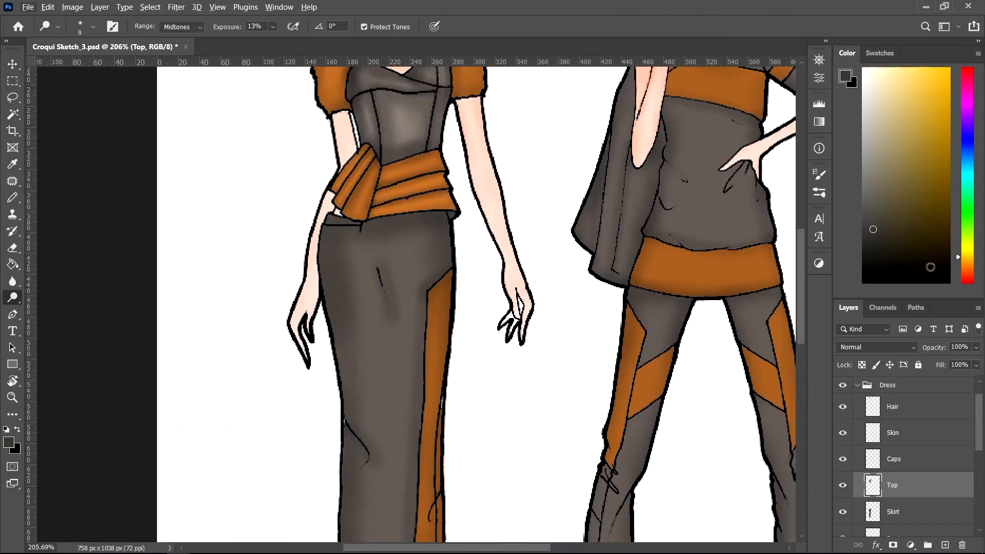
Enlarge the layer list, select the Dress group's Skirt layer and highlight the middle of the grey skirt with a 43 px brush.
{"action": "left_click_drag", "start_coordinate": [914, 297], "coordinate": [909, 174]}
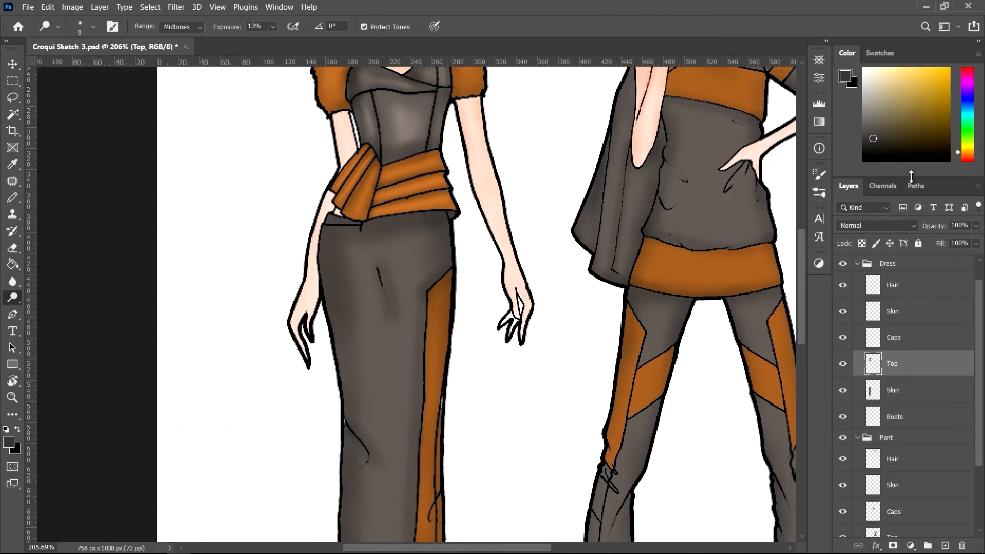
{"action": "scroll", "coordinate": [927, 366], "scroll_direction": "down", "scroll_amount": 4}
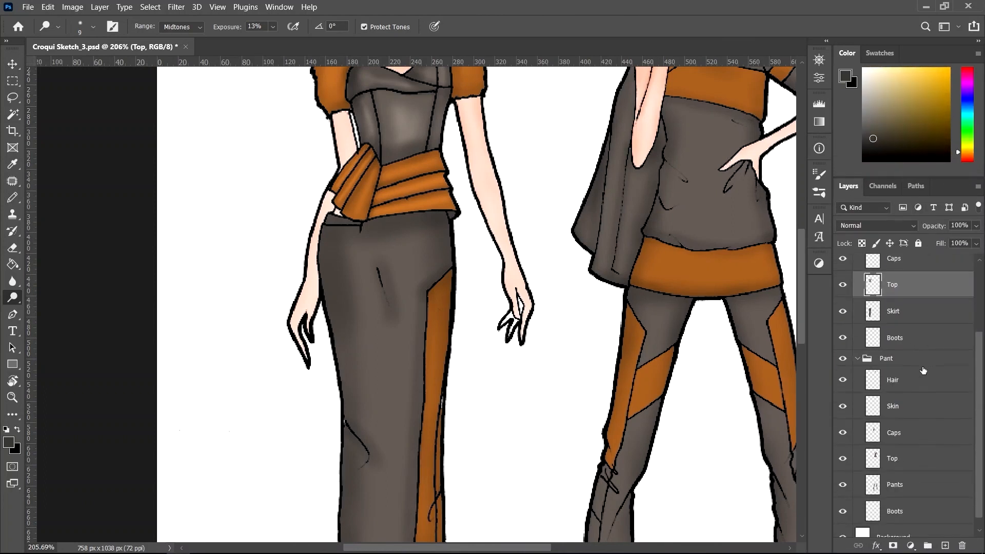
{"action": "scroll", "coordinate": [929, 367], "scroll_direction": "up", "scroll_amount": 1}
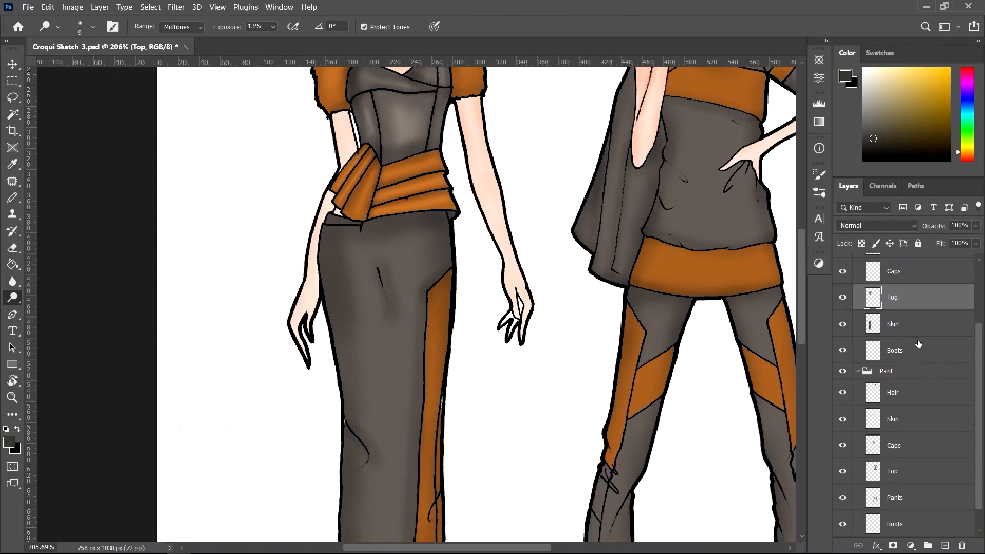
{"action": "left_click", "coordinate": [906, 322]}
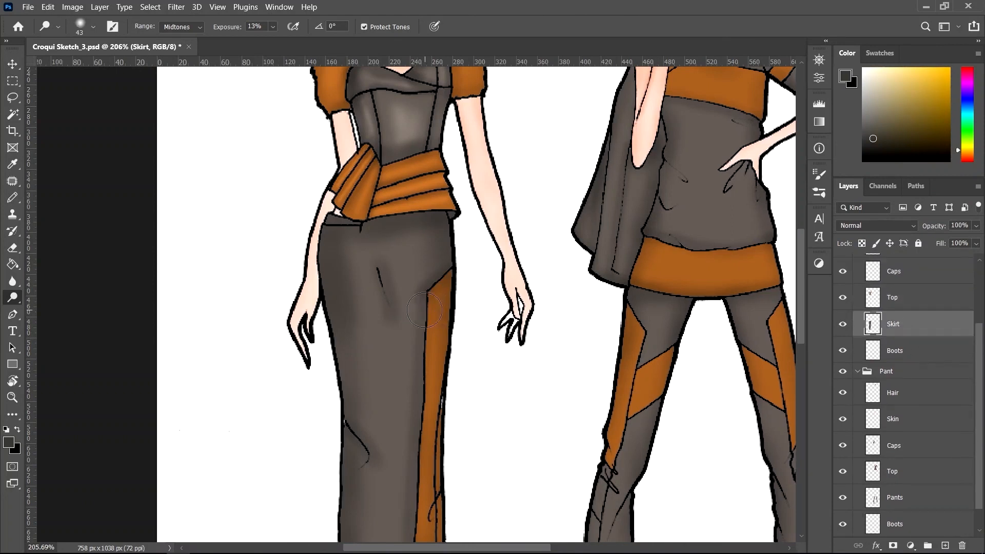
{"action": "mouse_move", "coordinate": [368, 269]}
{"action": "left_mouse_down"}
{"action": "mouse_move", "coordinate": [366, 394]}
{"action": "mouse_move", "coordinate": [387, 461]}
{"action": "mouse_move", "coordinate": [398, 463]}
{"action": "mouse_move", "coordinate": [424, 264]}
{"action": "left_mouse_up"}
{"action": "mouse_move", "coordinate": [416, 301]}
{"action": "left_mouse_down"}
{"action": "mouse_move", "coordinate": [409, 407]}
{"action": "mouse_move", "coordinate": [444, 526]}
{"action": "left_mouse_up"}
Reduce the brush to 14 px and highlight the orange side panel down the length of the skirt.
{"action": "key", "text": "bracketleft"}
{"action": "key", "text": "bracketleft"}
{"action": "key", "text": "bracketleft"}
{"action": "left_click_drag", "start_coordinate": [413, 286], "coordinate": [437, 277]}
{"action": "left_click_drag", "start_coordinate": [463, 339], "coordinate": [472, 246]}
{"action": "scroll", "coordinate": [462, 221], "scroll_direction": "up", "scroll_amount": 3}
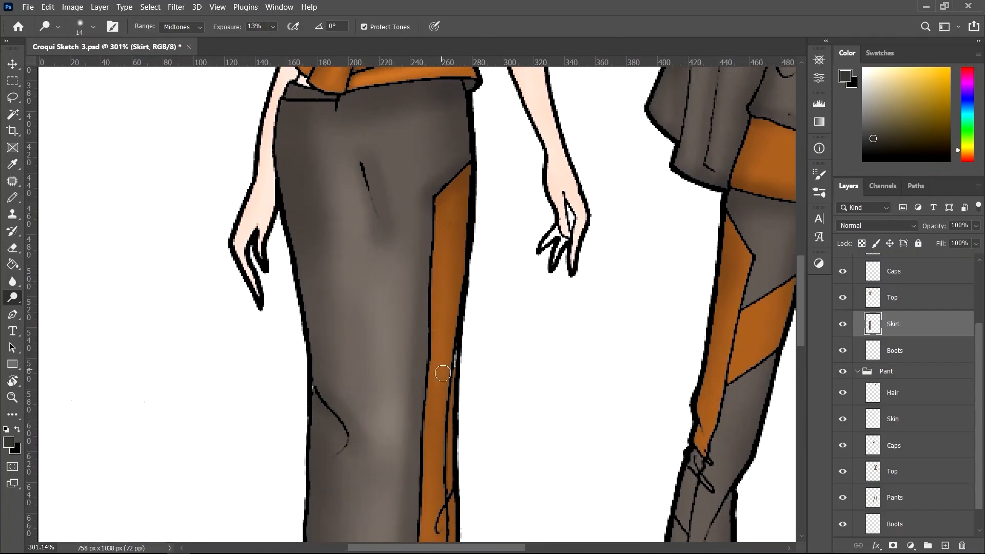
{"action": "scroll", "coordinate": [431, 430], "scroll_direction": "down", "scroll_amount": 5}
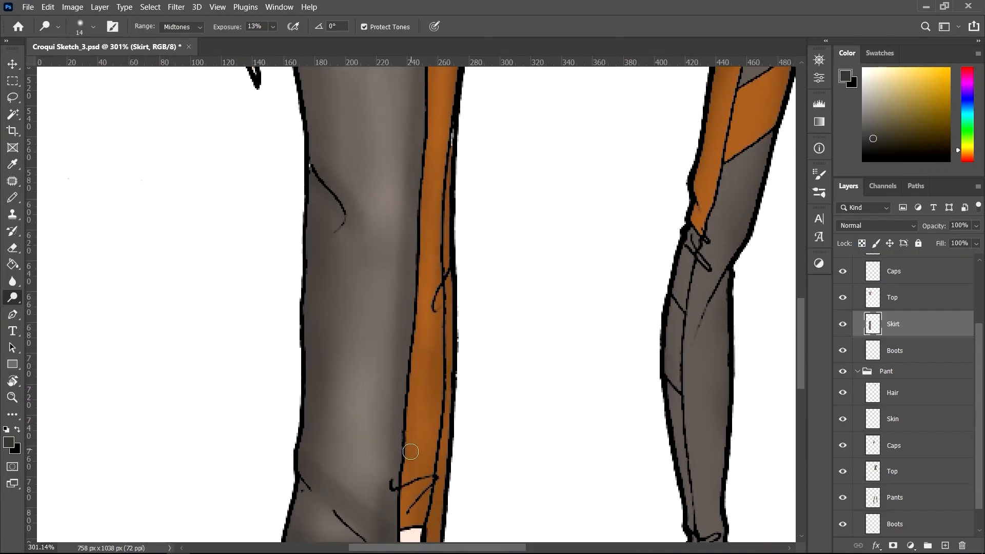
{"action": "mouse_move", "coordinate": [474, 394]}
{"action": "left_mouse_down"}
{"action": "mouse_move", "coordinate": [488, 280]}
{"action": "mouse_move", "coordinate": [505, 482]}
{"action": "left_mouse_up"}
{"action": "scroll", "coordinate": [431, 386], "scroll_direction": "down", "scroll_amount": 5}
Enlarge the brush to 64 px and highlight the upper part of the grey skirt.
{"action": "left_click_drag", "start_coordinate": [379, 293], "coordinate": [406, 293]}
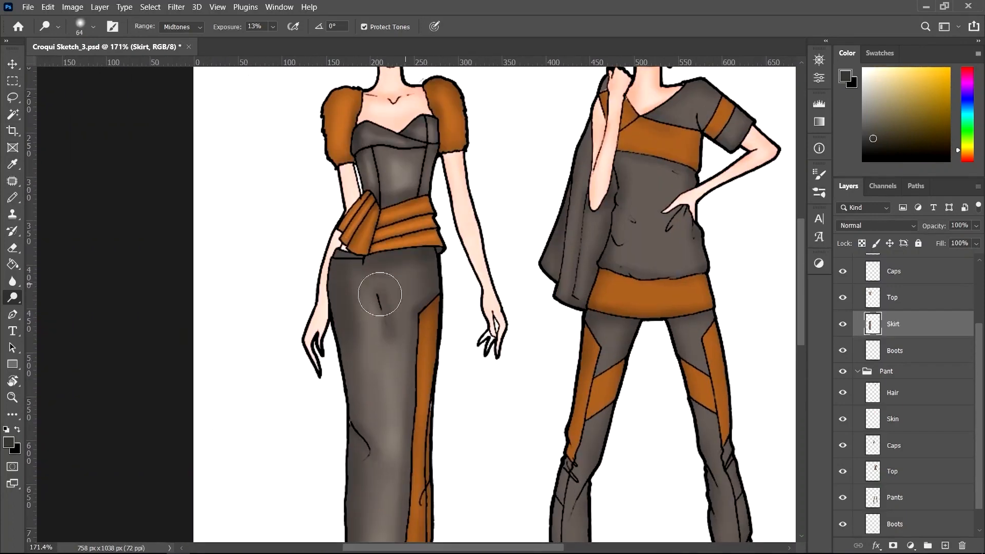
{"action": "scroll", "coordinate": [378, 292], "scroll_direction": "up", "scroll_amount": 3}
{"action": "mouse_move", "coordinate": [374, 321]}
{"action": "left_mouse_down"}
{"action": "mouse_move", "coordinate": [368, 298]}
{"action": "mouse_move", "coordinate": [371, 372]}
{"action": "mouse_move", "coordinate": [372, 294]}
{"action": "mouse_move", "coordinate": [427, 288]}
{"action": "left_mouse_up"}
{"action": "scroll", "coordinate": [399, 325], "scroll_direction": "down", "scroll_amount": 3}
{"action": "scroll", "coordinate": [399, 325], "scroll_direction": "down", "scroll_amount": 2}
{"action": "left_click_drag", "start_coordinate": [607, 310], "coordinate": [460, 325]}
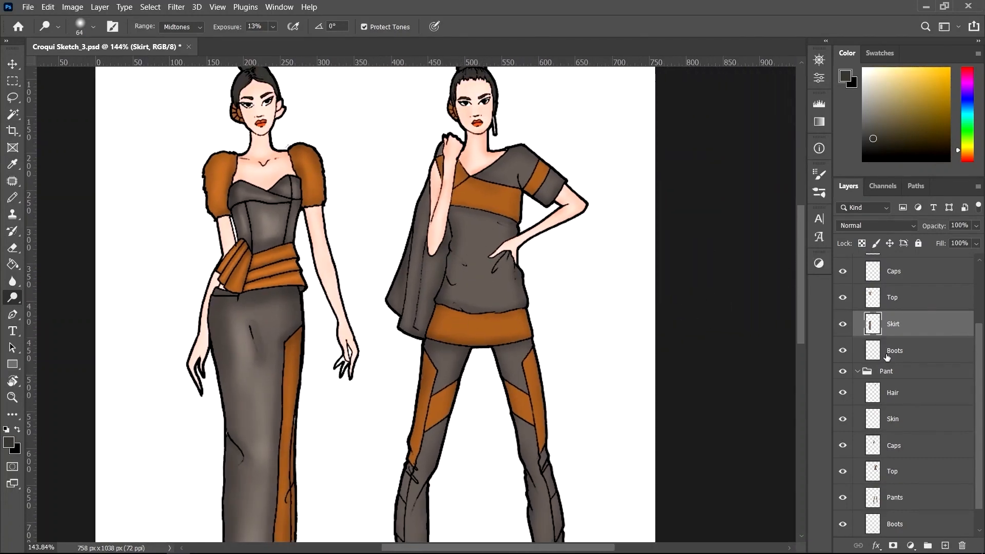
Select the Pant group's Top layer and highlight the grey torso between its fold lines, using a 15 px brush for the finer areas.
{"action": "scroll", "coordinate": [914, 403], "scroll_direction": "down", "scroll_amount": 1}
{"action": "left_click", "coordinate": [895, 444]}
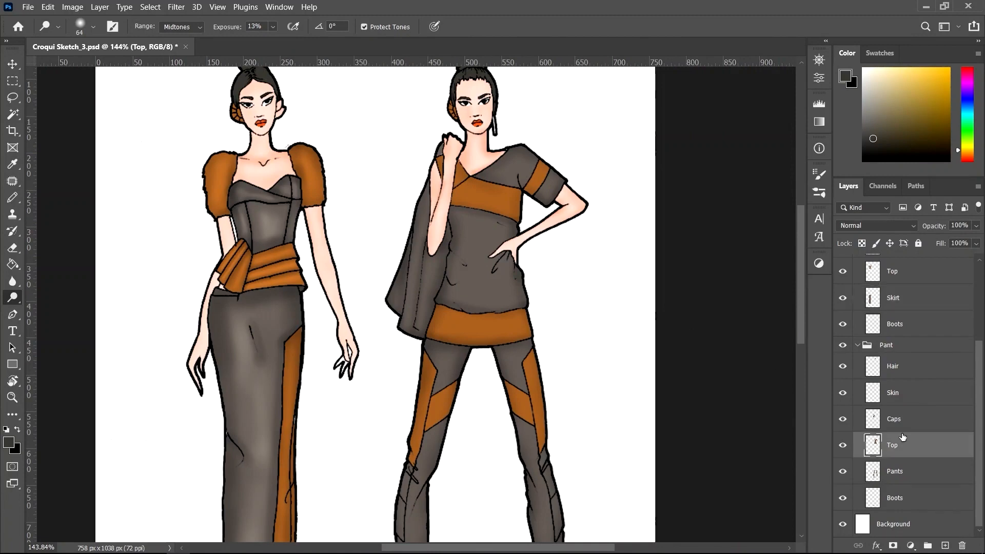
{"action": "scroll", "coordinate": [488, 226], "scroll_direction": "up", "scroll_amount": 4}
{"action": "mouse_move", "coordinate": [500, 208]}
{"action": "left_mouse_down"}
{"action": "mouse_move", "coordinate": [465, 237]}
{"action": "mouse_move", "coordinate": [449, 236]}
{"action": "mouse_move", "coordinate": [485, 246]}
{"action": "left_mouse_up"}
{"action": "mouse_move", "coordinate": [469, 327]}
{"action": "left_mouse_down"}
{"action": "mouse_move", "coordinate": [430, 341]}
{"action": "mouse_move", "coordinate": [525, 348]}
{"action": "mouse_move", "coordinate": [479, 361]}
{"action": "mouse_move", "coordinate": [510, 293]}
{"action": "mouse_move", "coordinate": [507, 327]}
{"action": "mouse_move", "coordinate": [437, 355]}
{"action": "mouse_move", "coordinate": [429, 338]}
{"action": "mouse_move", "coordinate": [457, 285]}
{"action": "mouse_move", "coordinate": [529, 278]}
{"action": "mouse_move", "coordinate": [471, 319]}
{"action": "mouse_move", "coordinate": [521, 312]}
{"action": "mouse_move", "coordinate": [526, 300]}
{"action": "mouse_move", "coordinate": [481, 330]}
{"action": "mouse_move", "coordinate": [411, 352]}
{"action": "mouse_move", "coordinate": [428, 322]}
{"action": "mouse_move", "coordinate": [457, 305]}
{"action": "left_mouse_up"}
{"action": "right_click", "coordinate": [496, 321], "text": "alt"}
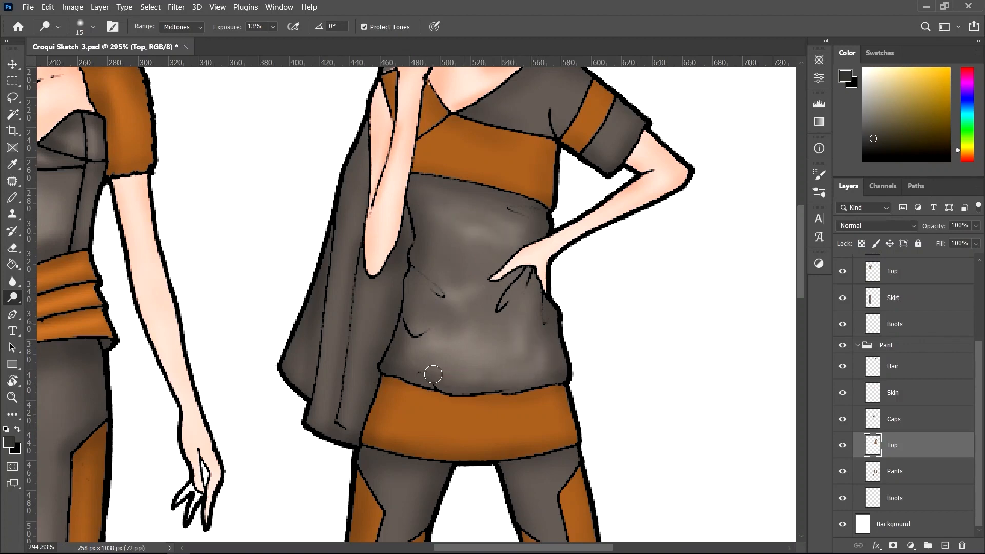
Highlight the top's orange chest band, grey shoulder and sleeve with a 26 px brush.
{"action": "mouse_move", "coordinate": [534, 168]}
{"action": "left_mouse_down"}
{"action": "mouse_move", "coordinate": [557, 288]}
{"action": "mouse_move", "coordinate": [440, 259]}
{"action": "mouse_move", "coordinate": [577, 298]}
{"action": "mouse_move", "coordinate": [411, 265]}
{"action": "mouse_move", "coordinate": [382, 202]}
{"action": "mouse_move", "coordinate": [434, 252]}
{"action": "mouse_move", "coordinate": [383, 182]}
{"action": "left_mouse_up"}
{"action": "right_click", "coordinate": [495, 249], "text": "alt"}
{"action": "scroll", "coordinate": [503, 257], "scroll_direction": "up", "scroll_amount": 4}
{"action": "right_click", "coordinate": [499, 275], "text": "alt"}
{"action": "left_click_drag", "start_coordinate": [607, 220], "coordinate": [541, 298]}
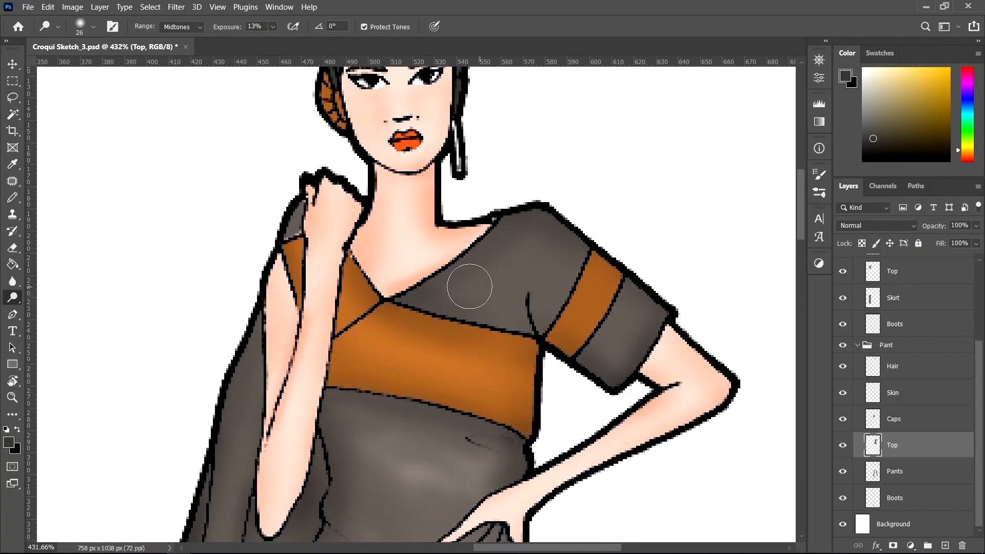
{"action": "mouse_move", "coordinate": [469, 285]}
{"action": "left_mouse_down"}
{"action": "mouse_move", "coordinate": [543, 244]}
{"action": "mouse_move", "coordinate": [464, 298]}
{"action": "mouse_move", "coordinate": [545, 242]}
{"action": "mouse_move", "coordinate": [603, 306]}
{"action": "mouse_move", "coordinate": [693, 352]}
{"action": "mouse_move", "coordinate": [502, 256]}
{"action": "mouse_move", "coordinate": [537, 296]}
{"action": "left_mouse_up"}
Select the Pant group's Caps layer and highlight the folds of the grey cape with 20 px and 13 px brushes.
{"action": "scroll", "coordinate": [612, 293], "scroll_direction": "down", "scroll_amount": 3}
{"action": "left_click_drag", "start_coordinate": [478, 421], "coordinate": [519, 218]}
{"action": "scroll", "coordinate": [470, 197], "scroll_direction": "up", "scroll_amount": 2}
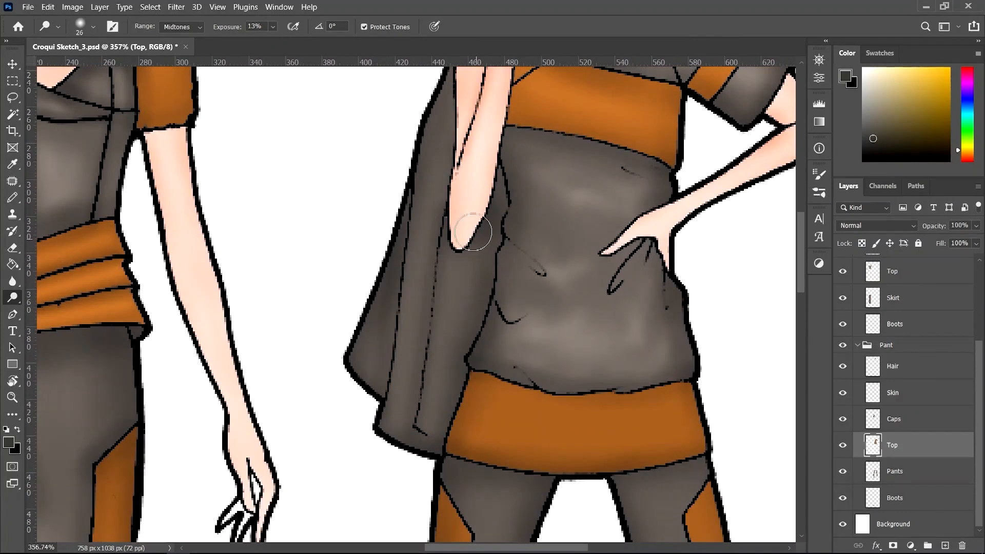
{"action": "key", "text": "bracketleft"}
{"action": "key", "text": "bracketleft"}
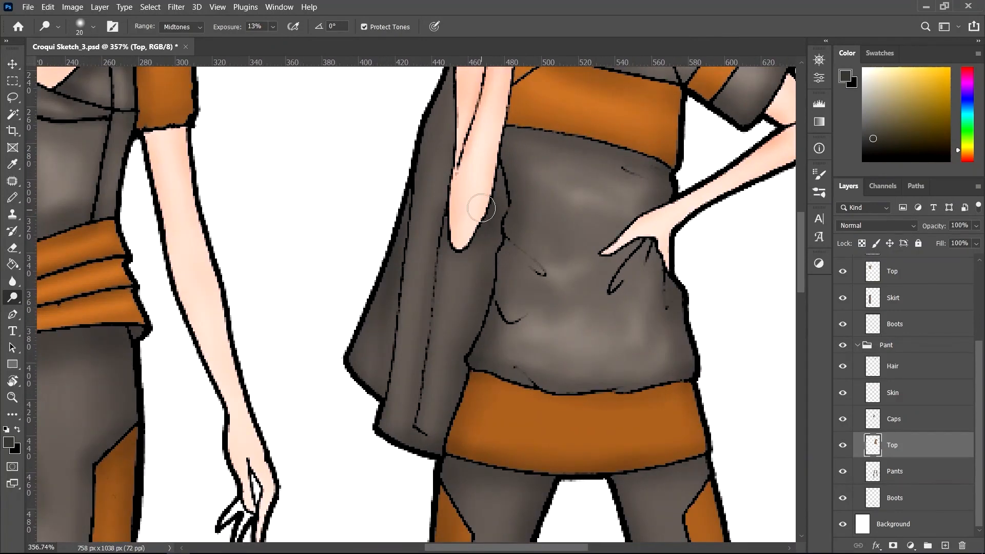
{"action": "left_click", "coordinate": [924, 422]}
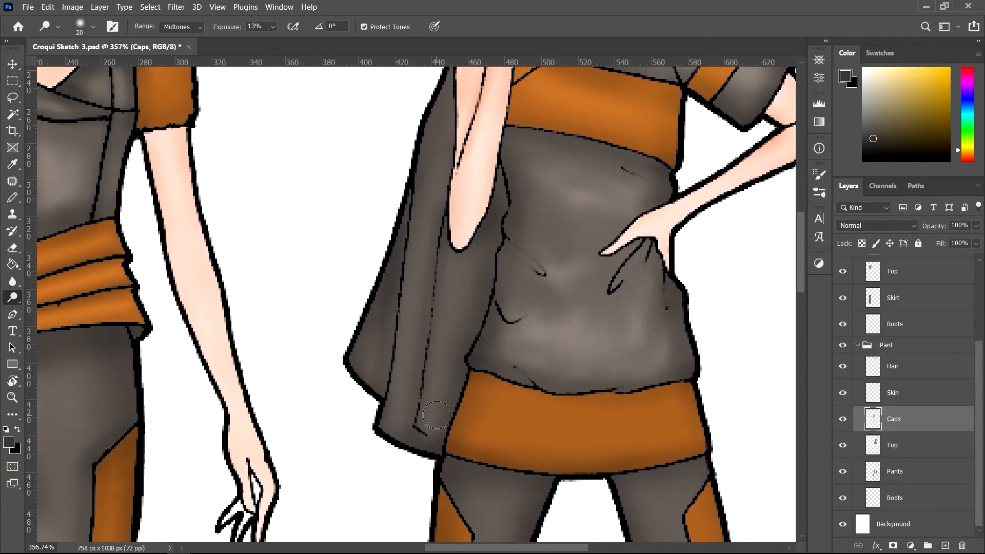
{"action": "mouse_move", "coordinate": [437, 416]}
{"action": "left_mouse_down"}
{"action": "mouse_move", "coordinate": [464, 341]}
{"action": "mouse_move", "coordinate": [476, 219]}
{"action": "left_mouse_up"}
{"action": "key", "text": "bracketleft"}
{"action": "key", "text": "bracketleft"}
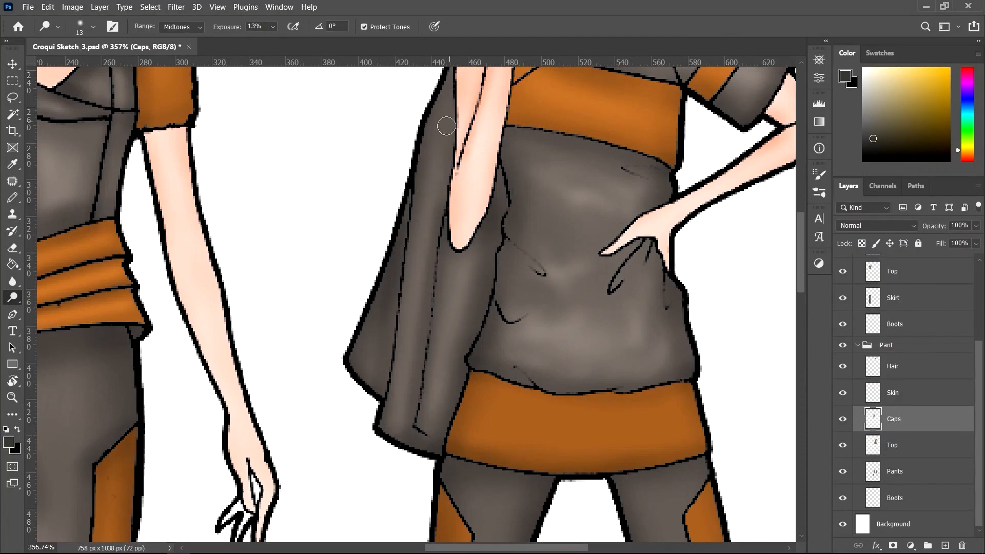
{"action": "left_click_drag", "start_coordinate": [400, 419], "coordinate": [396, 221]}
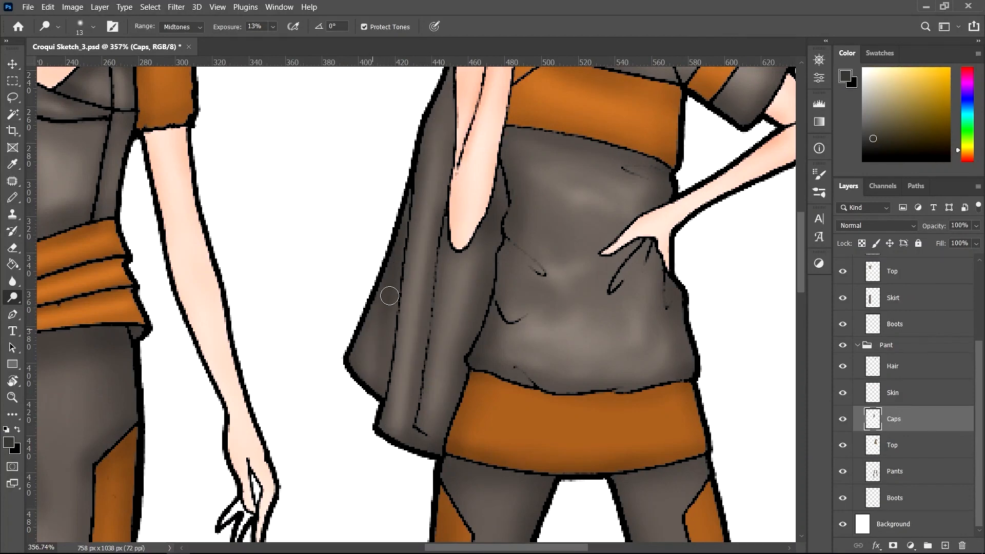
Select the Pants layer and highlight the trouser leg farther from the cape down to the ankle with a 37 px brush.
{"action": "scroll", "coordinate": [325, 404], "scroll_direction": "down", "scroll_amount": 6}
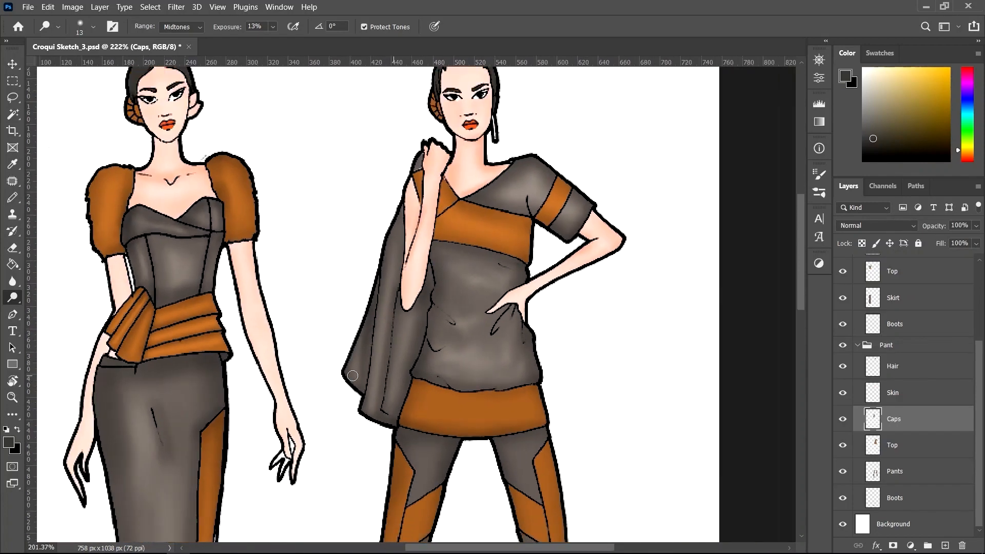
{"action": "left_click_drag", "start_coordinate": [618, 436], "coordinate": [598, 315]}
{"action": "scroll", "coordinate": [608, 319], "scroll_direction": "down", "scroll_amount": 4}
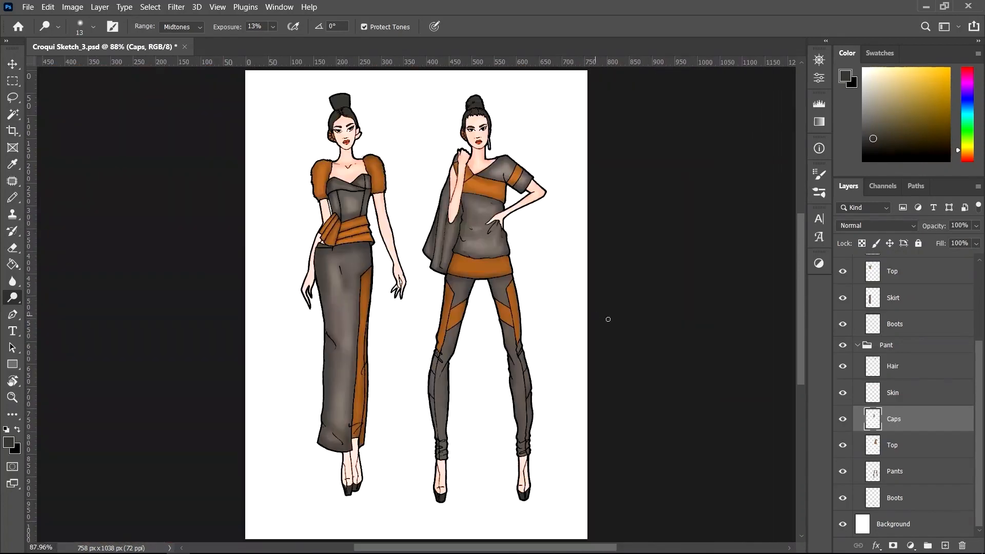
{"action": "left_click", "coordinate": [907, 475]}
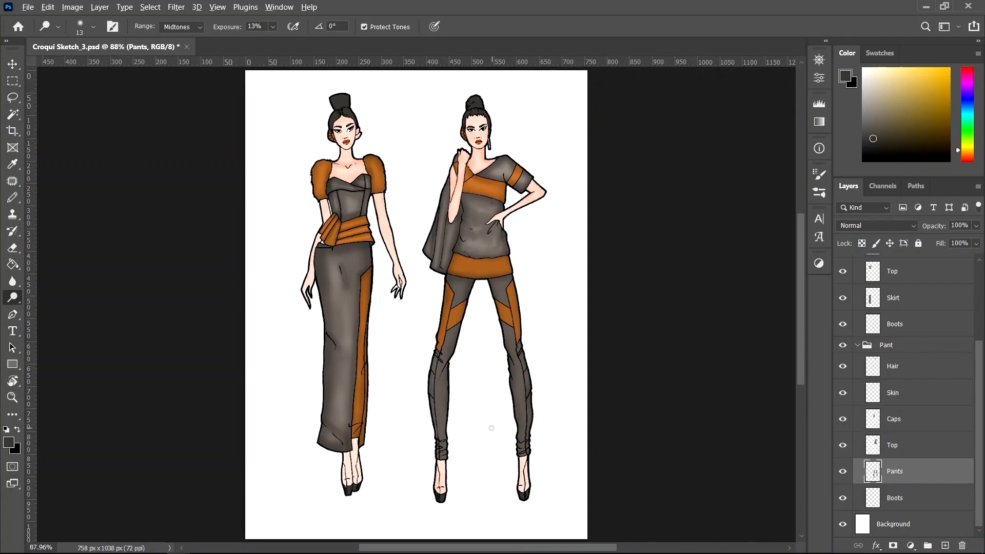
{"action": "scroll", "coordinate": [475, 322], "scroll_direction": "up", "scroll_amount": 5}
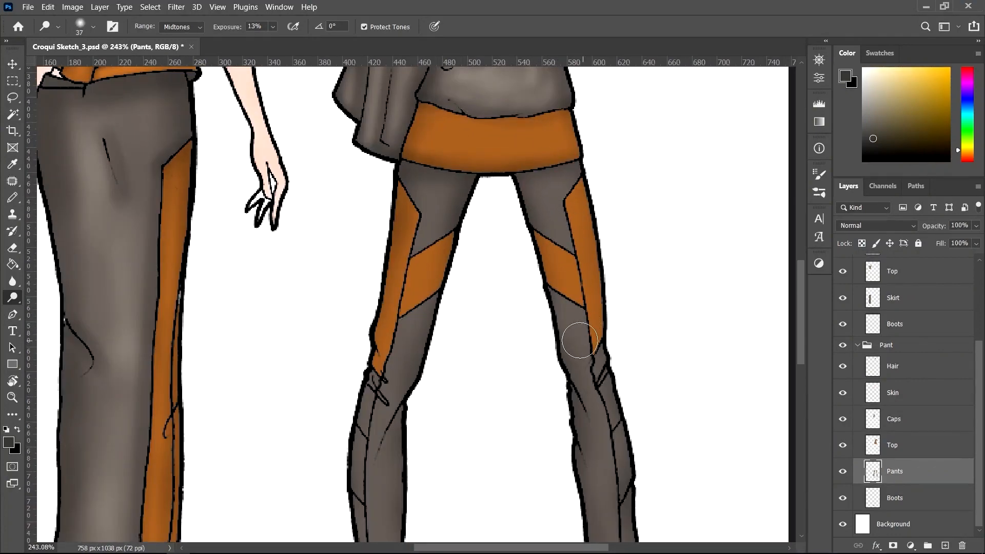
{"action": "scroll", "coordinate": [588, 355], "scroll_direction": "down", "scroll_amount": 5}
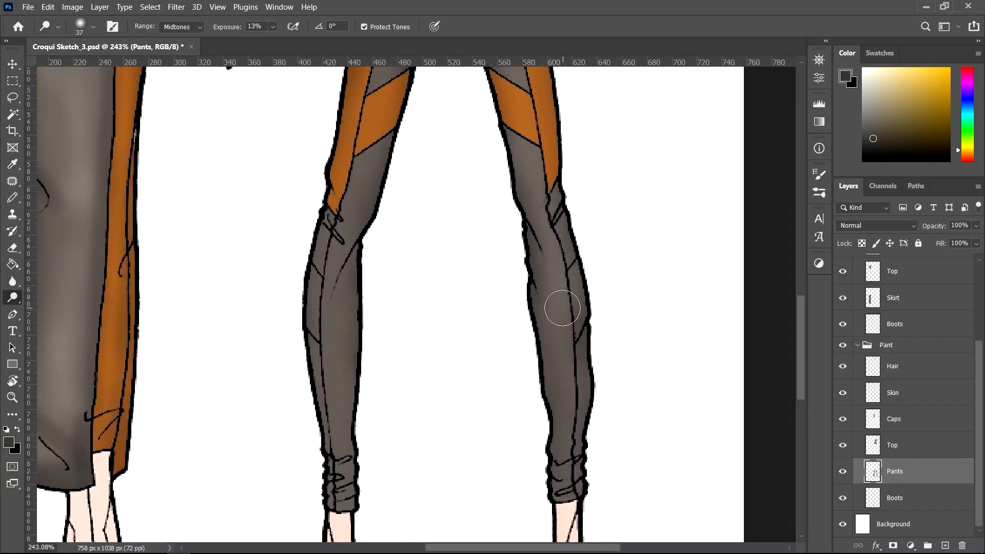
{"action": "scroll", "coordinate": [569, 385], "scroll_direction": "down", "scroll_amount": 3}
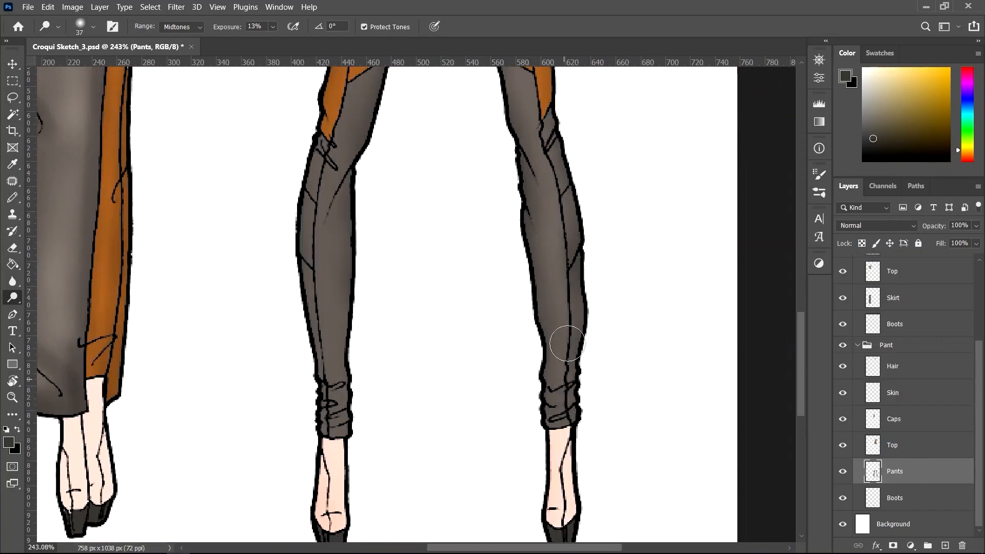
Highlight the trouser leg beneath the cape with the 37 px brush and fit the whole illustration in view.
{"action": "scroll", "coordinate": [513, 328], "scroll_direction": "up", "scroll_amount": 2}
{"action": "scroll", "coordinate": [513, 329], "scroll_direction": "left", "scroll_amount": 3}
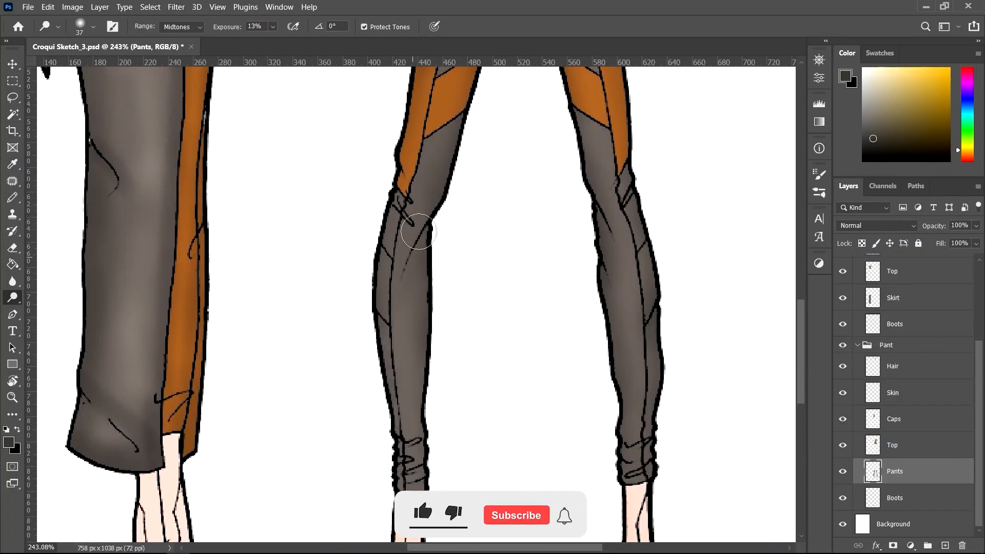
{"action": "scroll", "coordinate": [406, 298], "scroll_direction": "up", "scroll_amount": 4}
{"action": "scroll", "coordinate": [431, 365], "scroll_direction": "down", "scroll_amount": 4}
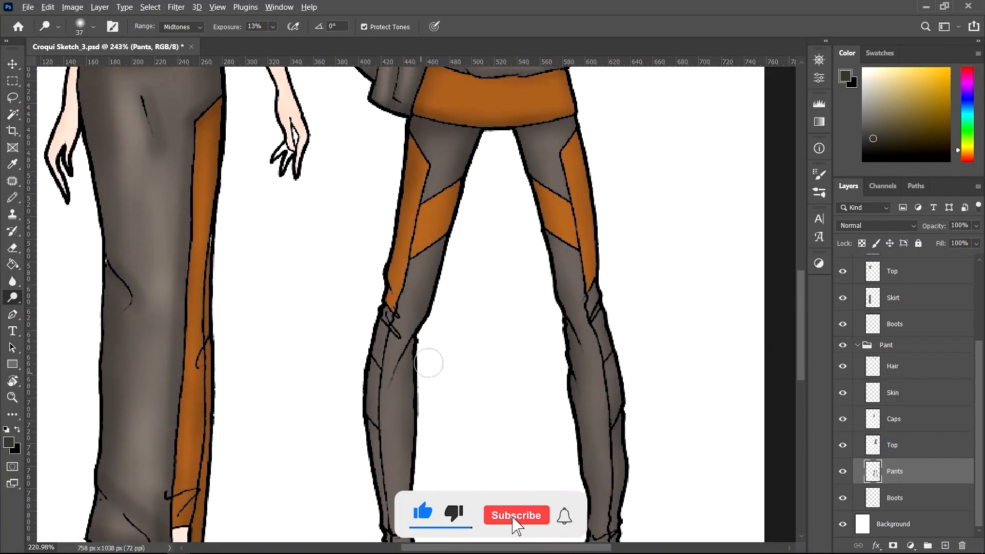
{"action": "mouse_move", "coordinate": [479, 337]}
{"action": "left_mouse_down"}
{"action": "mouse_move", "coordinate": [466, 343]}
{"action": "mouse_move", "coordinate": [457, 327]}
{"action": "left_mouse_up"}
{"action": "key", "text": "ctrl+0"}
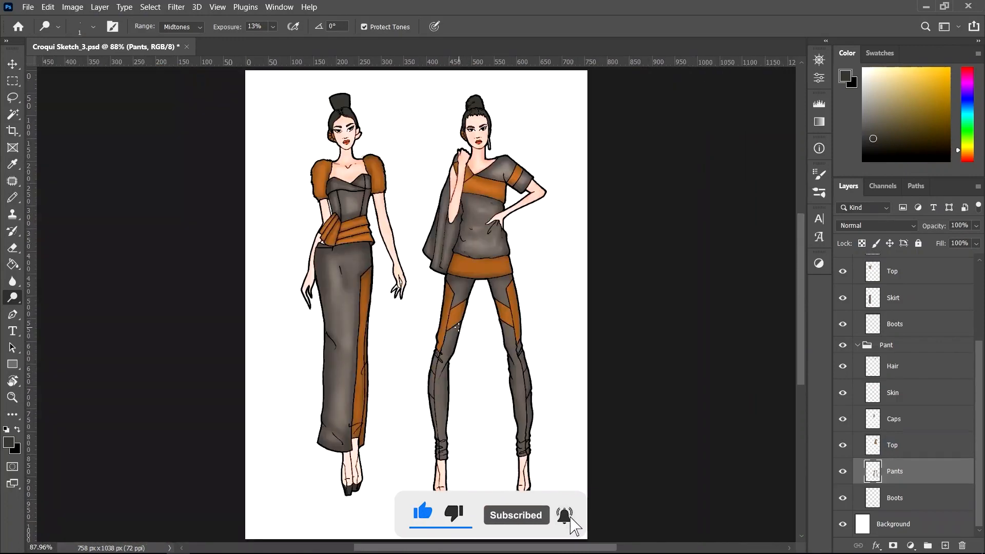